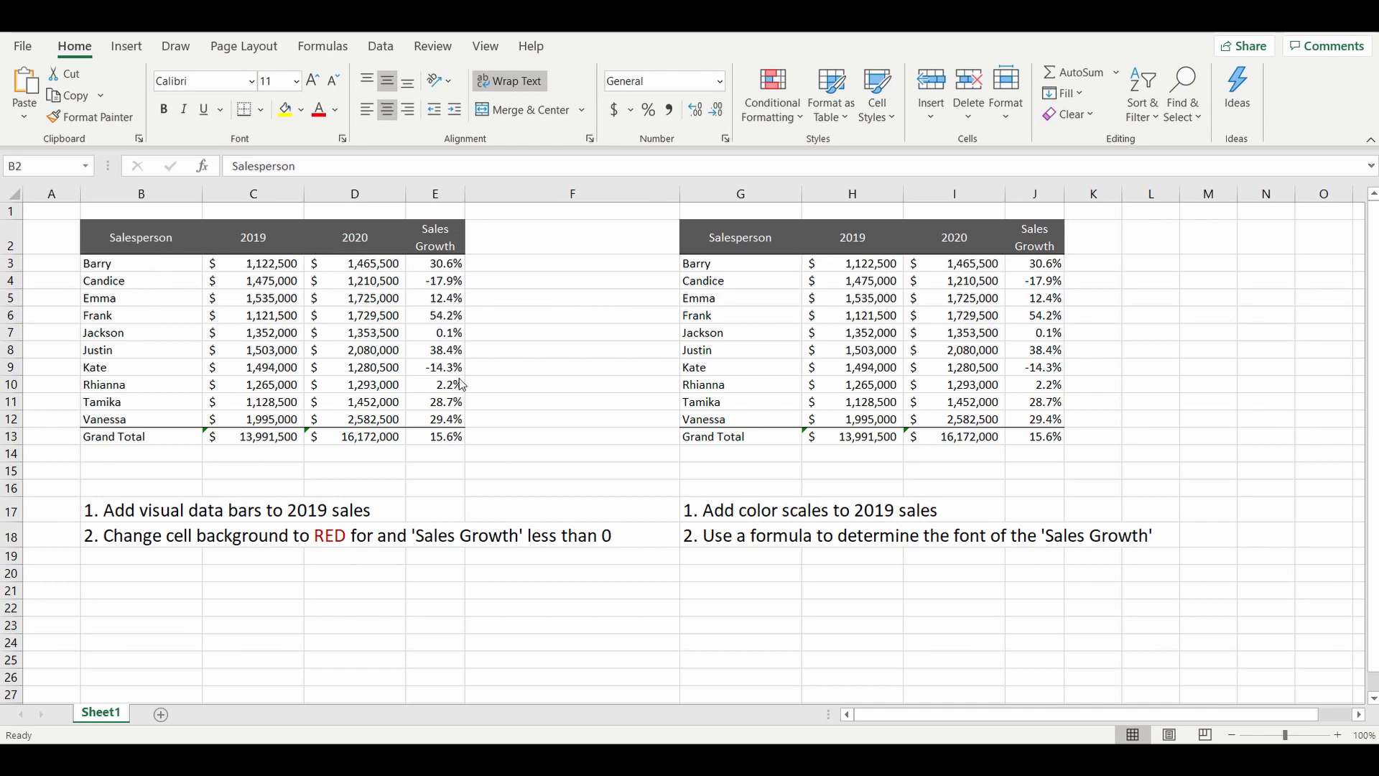
Apply blue Gradient Fill data bars to the 2019 sales in C3:C12.
{"action": "left_click", "coordinate": [119, 511]}
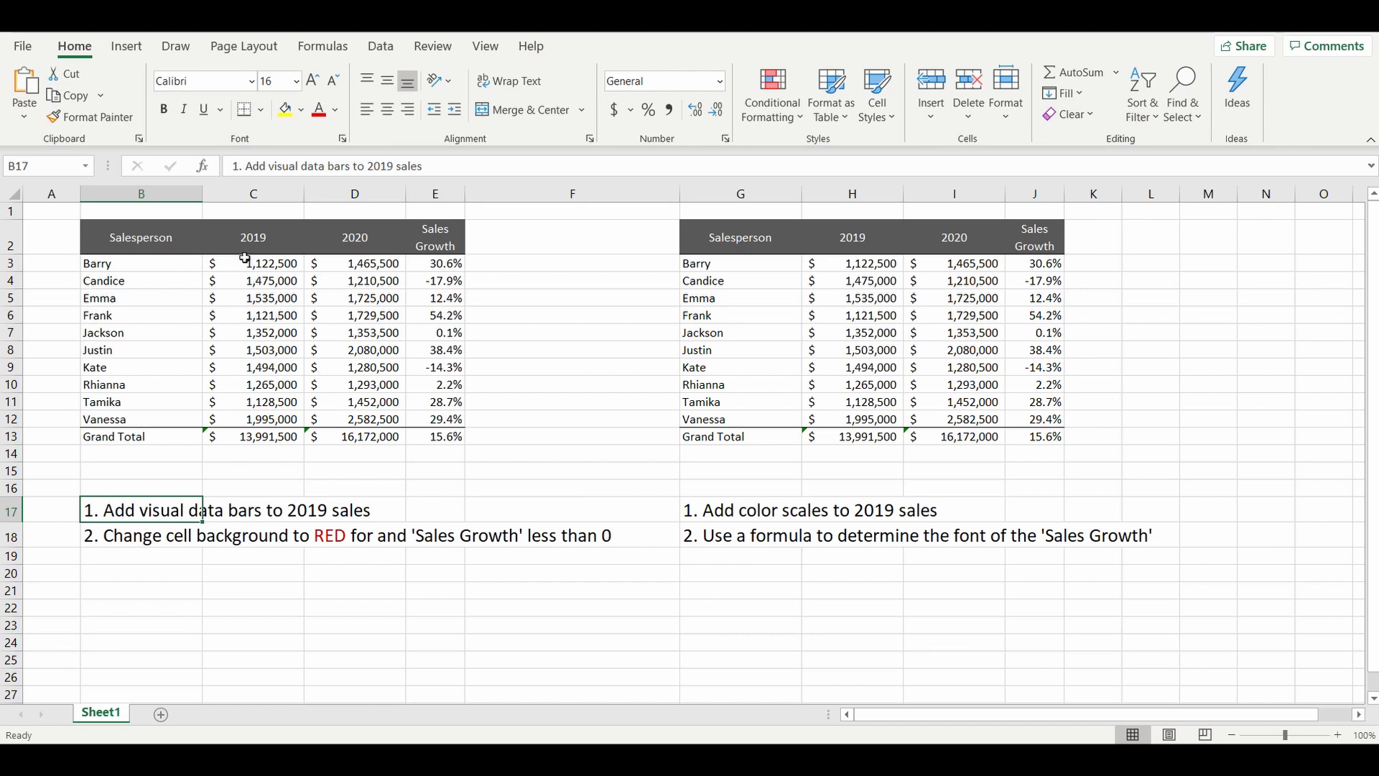
{"action": "left_click_drag", "start_coordinate": [248, 264], "coordinate": [252, 416]}
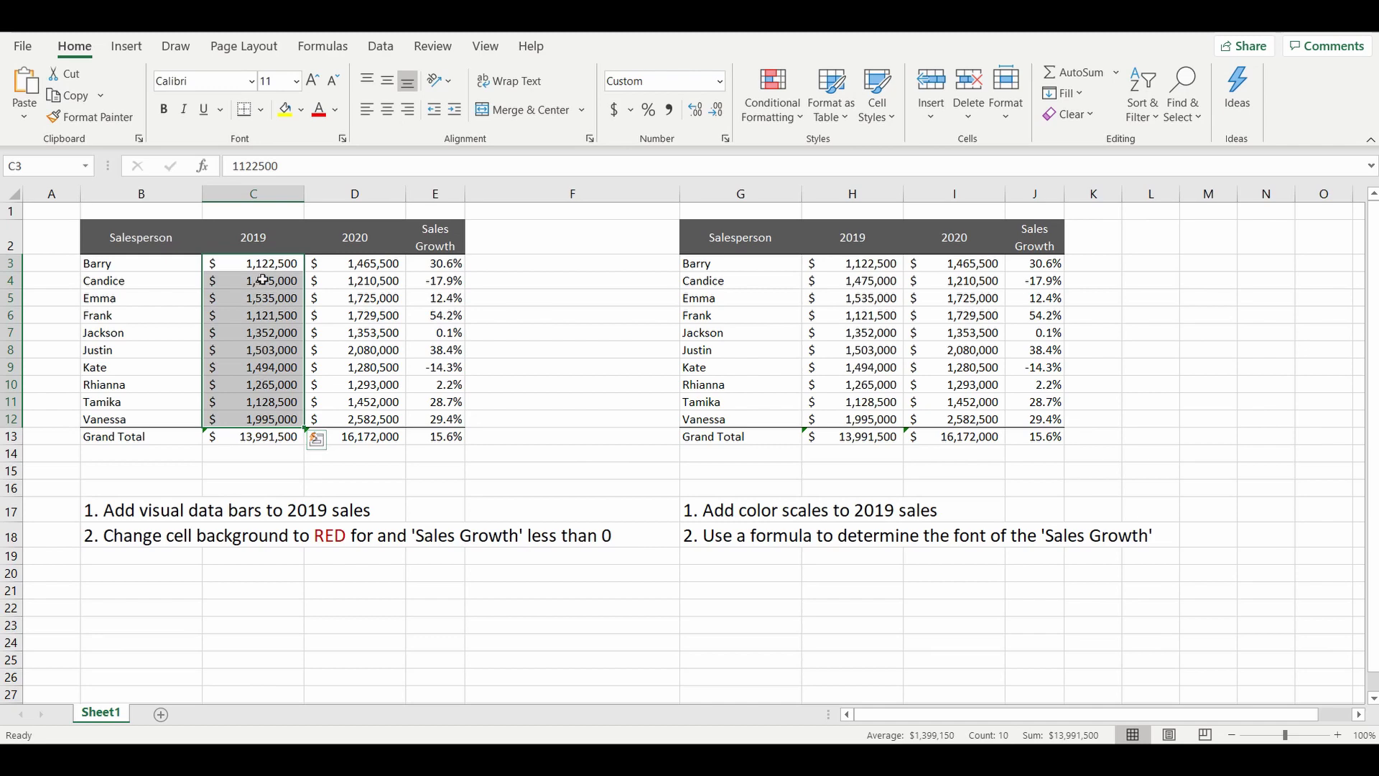
{"action": "left_click_drag", "start_coordinate": [272, 264], "coordinate": [269, 418]}
{"action": "left_click", "coordinate": [779, 119]}
{"action": "mouse_move", "coordinate": [810, 243]}
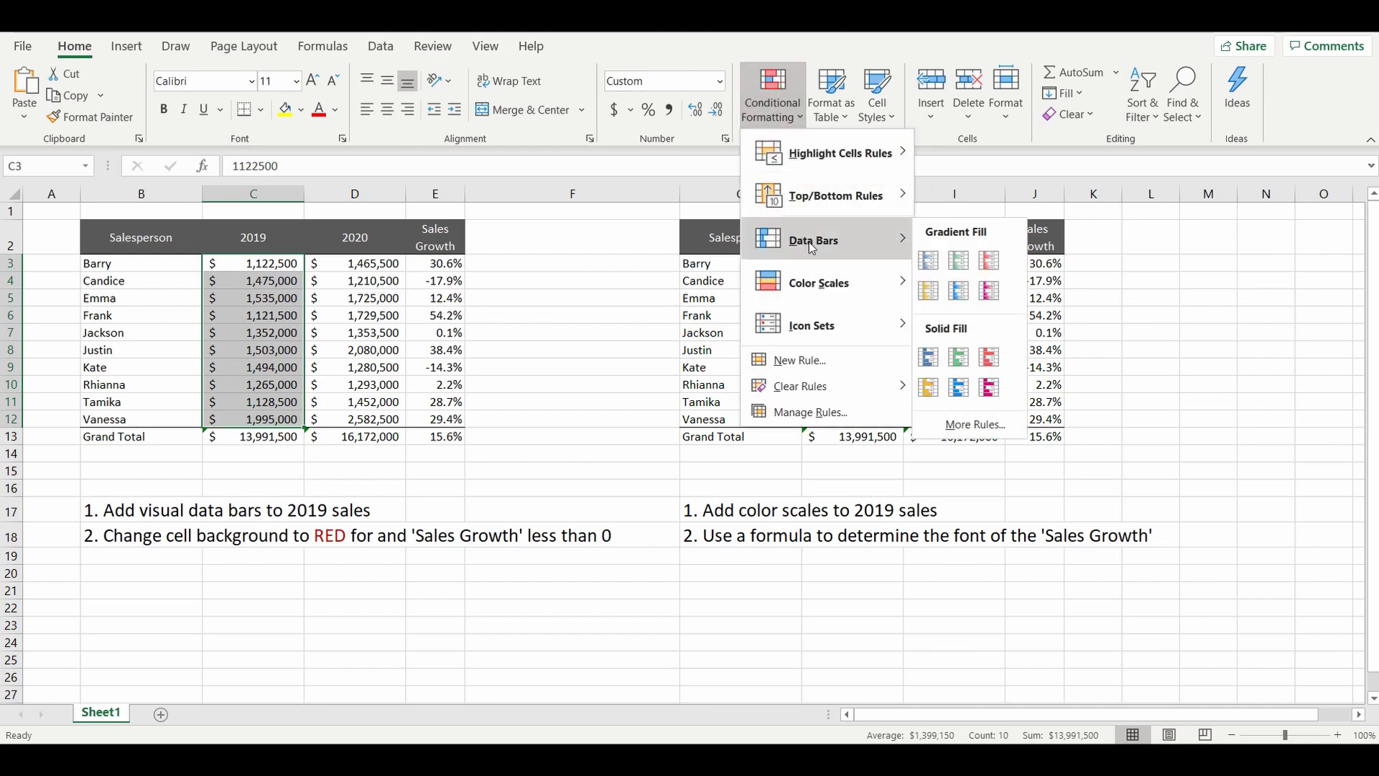
{"action": "left_click", "coordinate": [932, 266]}
{"action": "left_click", "coordinate": [553, 317]}
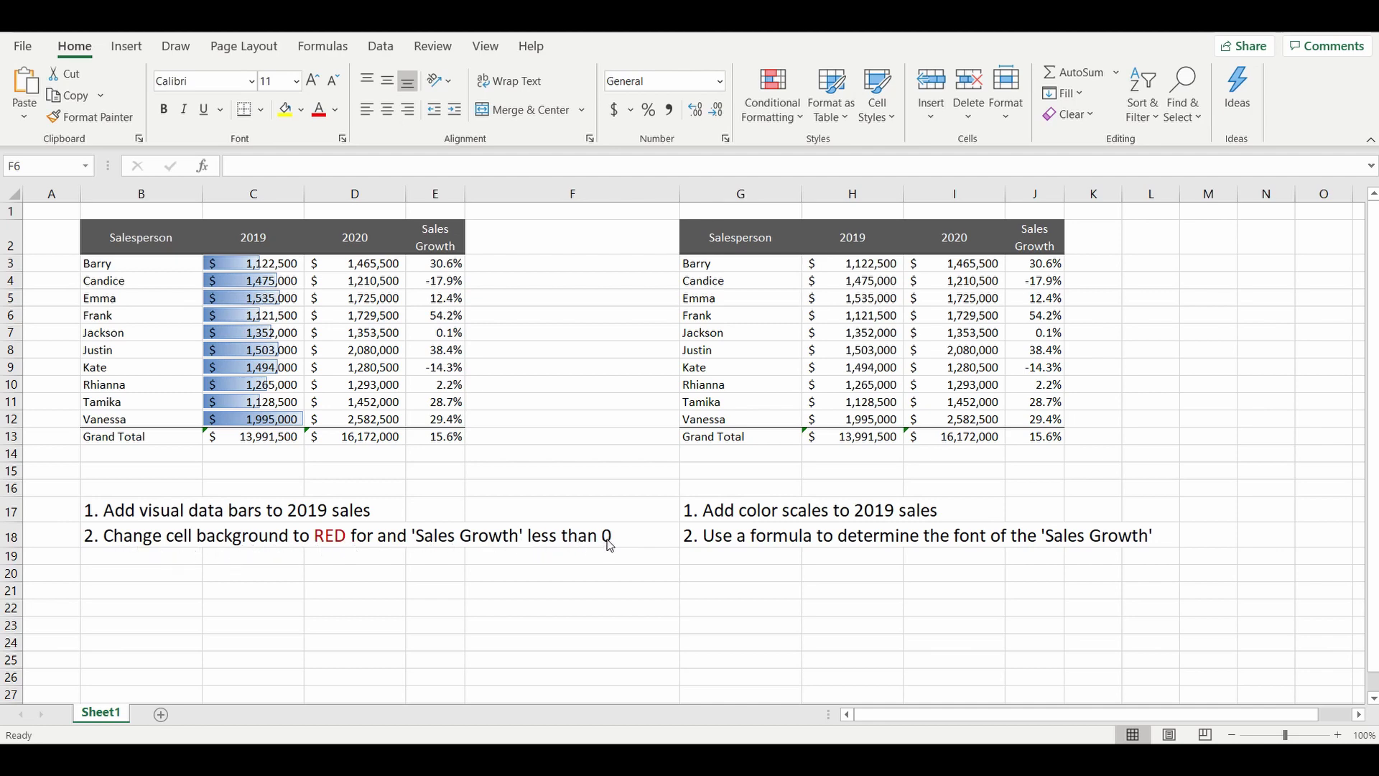
Select Sales Growth E3:E13 and start a Less Than highlight cells rule.
{"action": "left_click", "coordinate": [557, 323]}
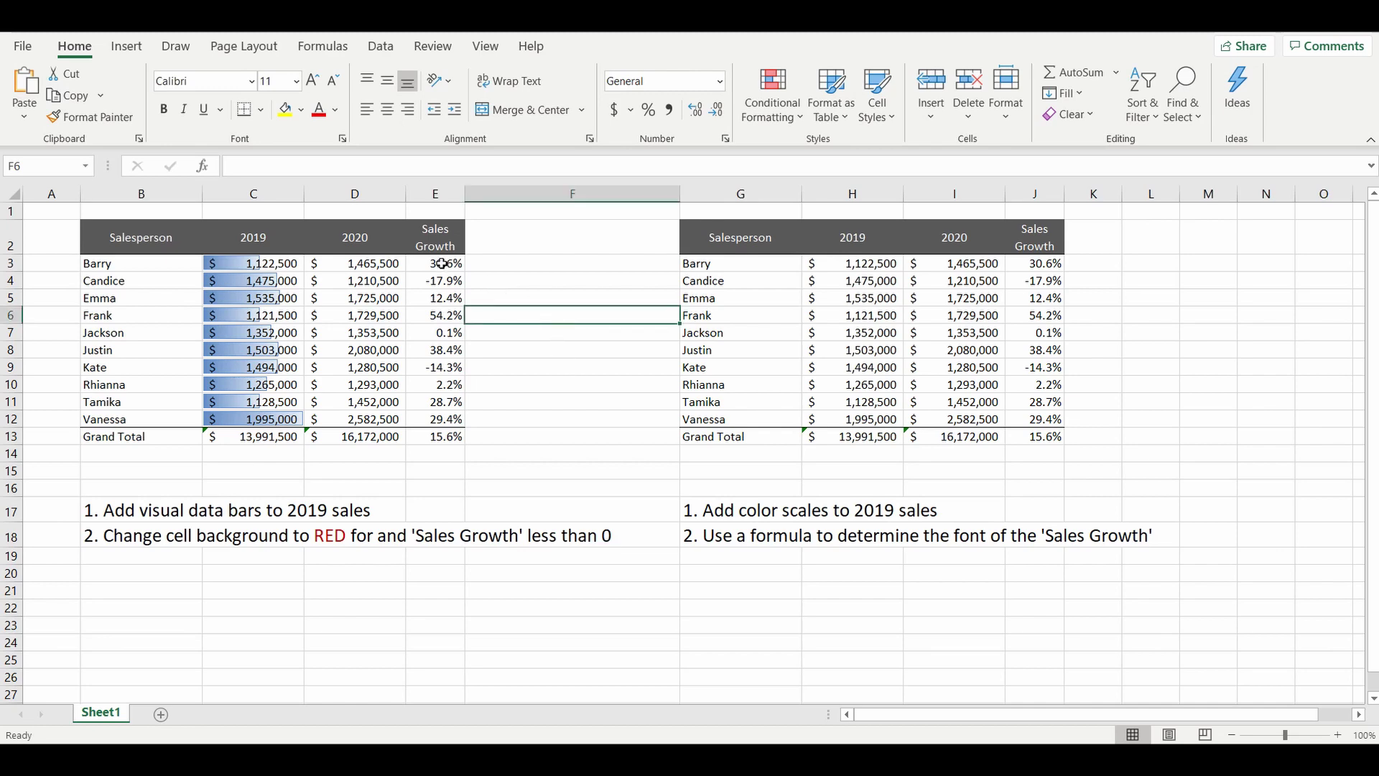
{"action": "left_click_drag", "start_coordinate": [442, 262], "coordinate": [450, 435]}
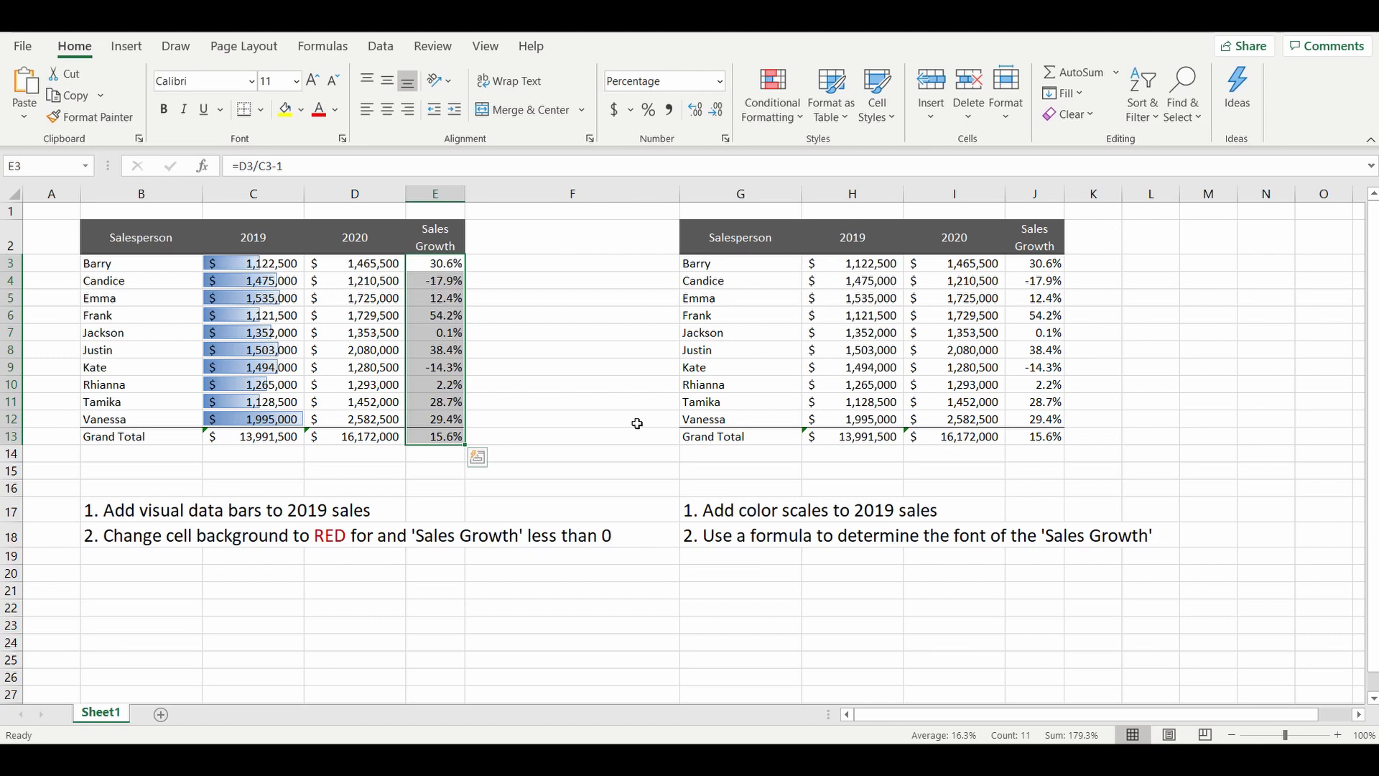
{"action": "left_click", "coordinate": [774, 116]}
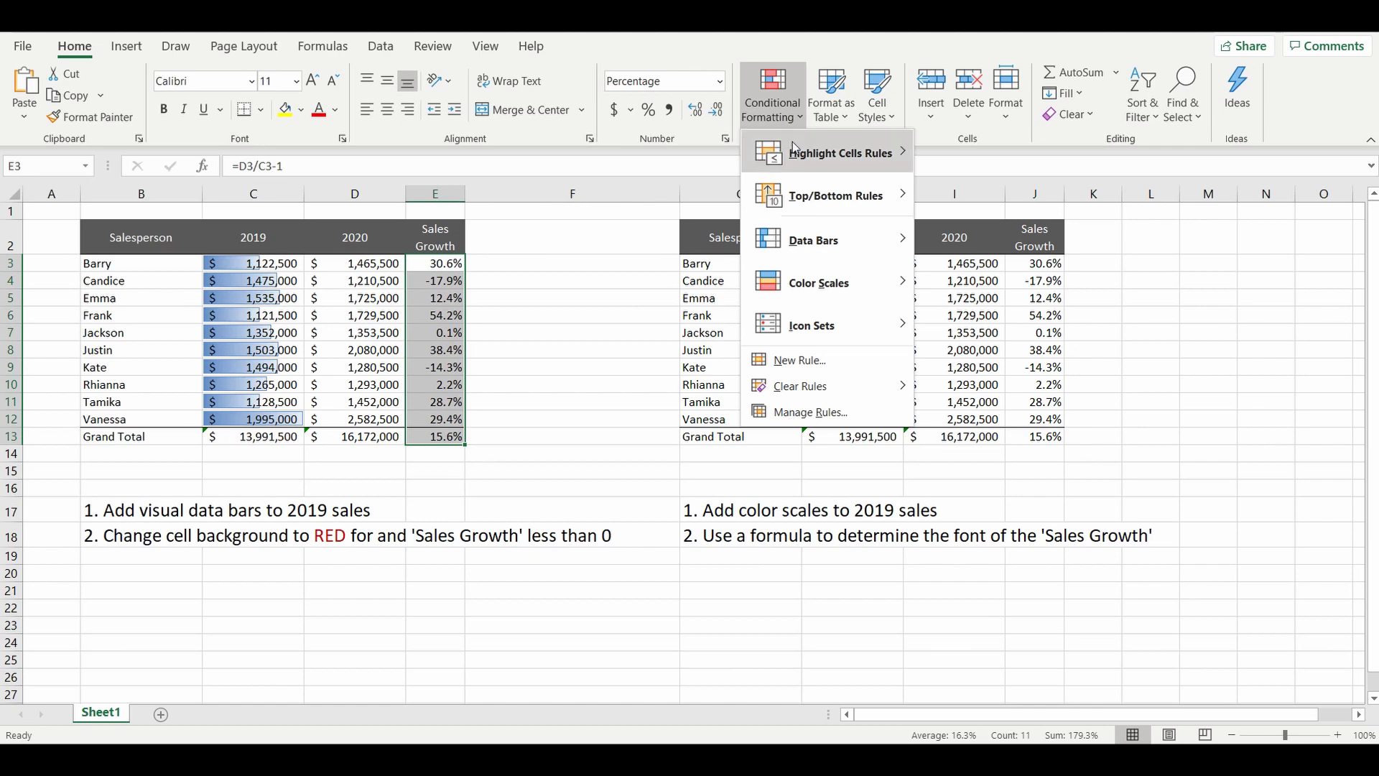
{"action": "mouse_move", "coordinate": [812, 157]}
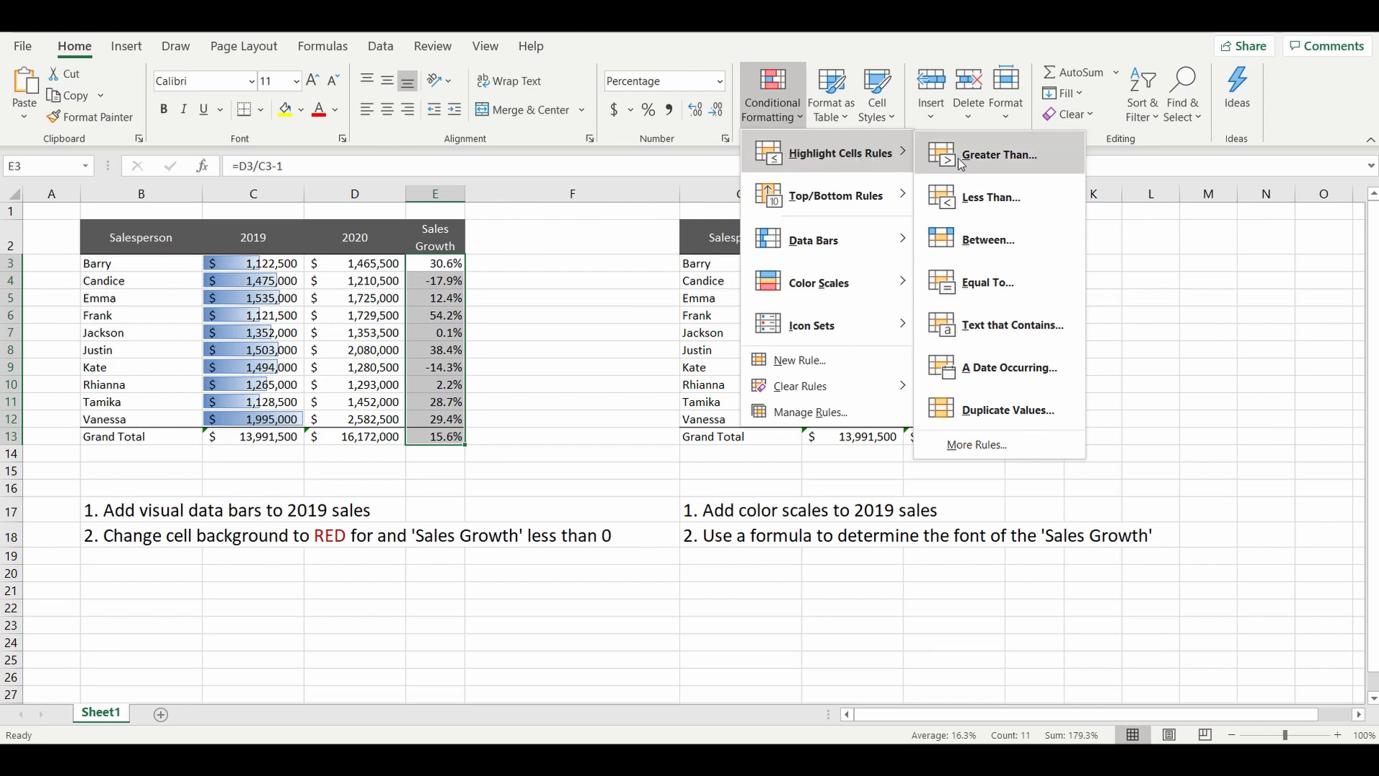
{"action": "left_click", "coordinate": [1002, 207]}
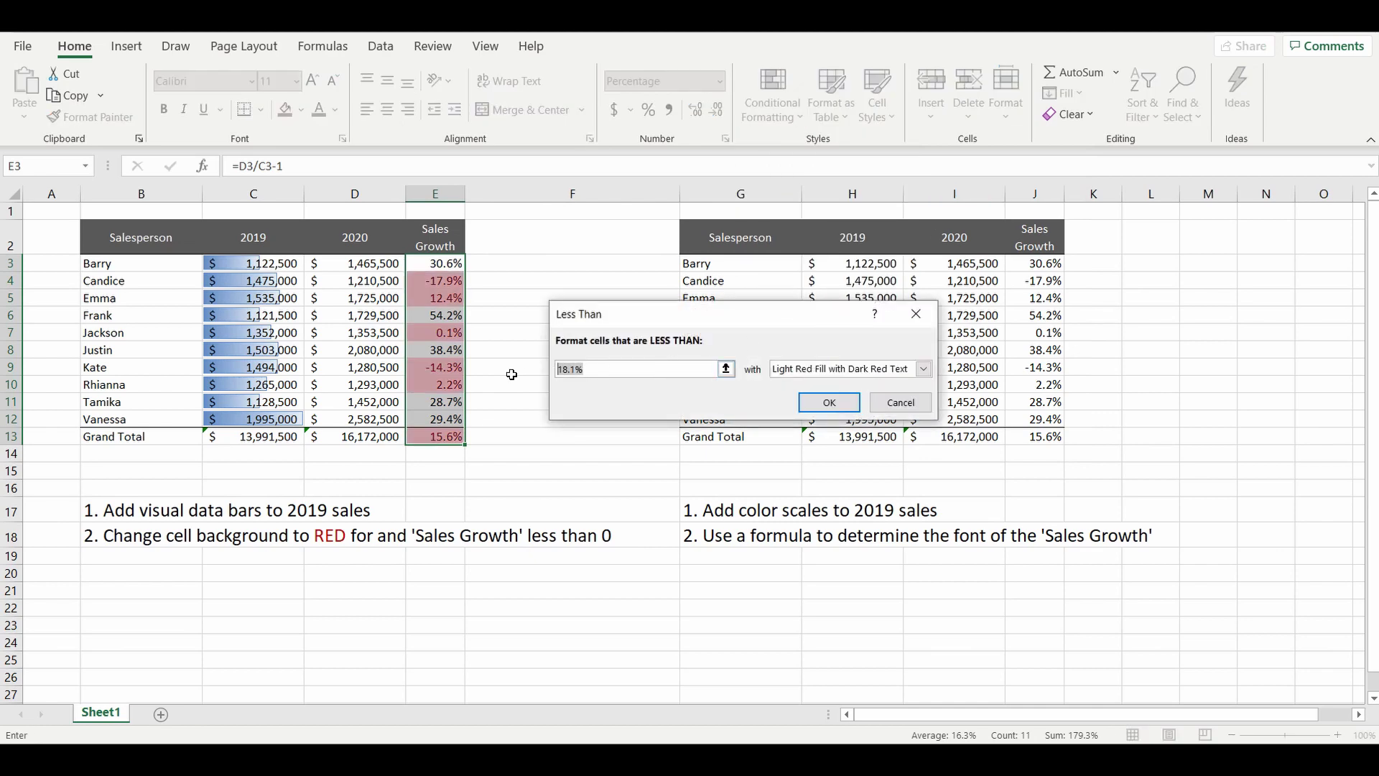
Highlight growth values less than 0 with Light Red Fill and Dark Red Text.
{"action": "type", "text": "0"}
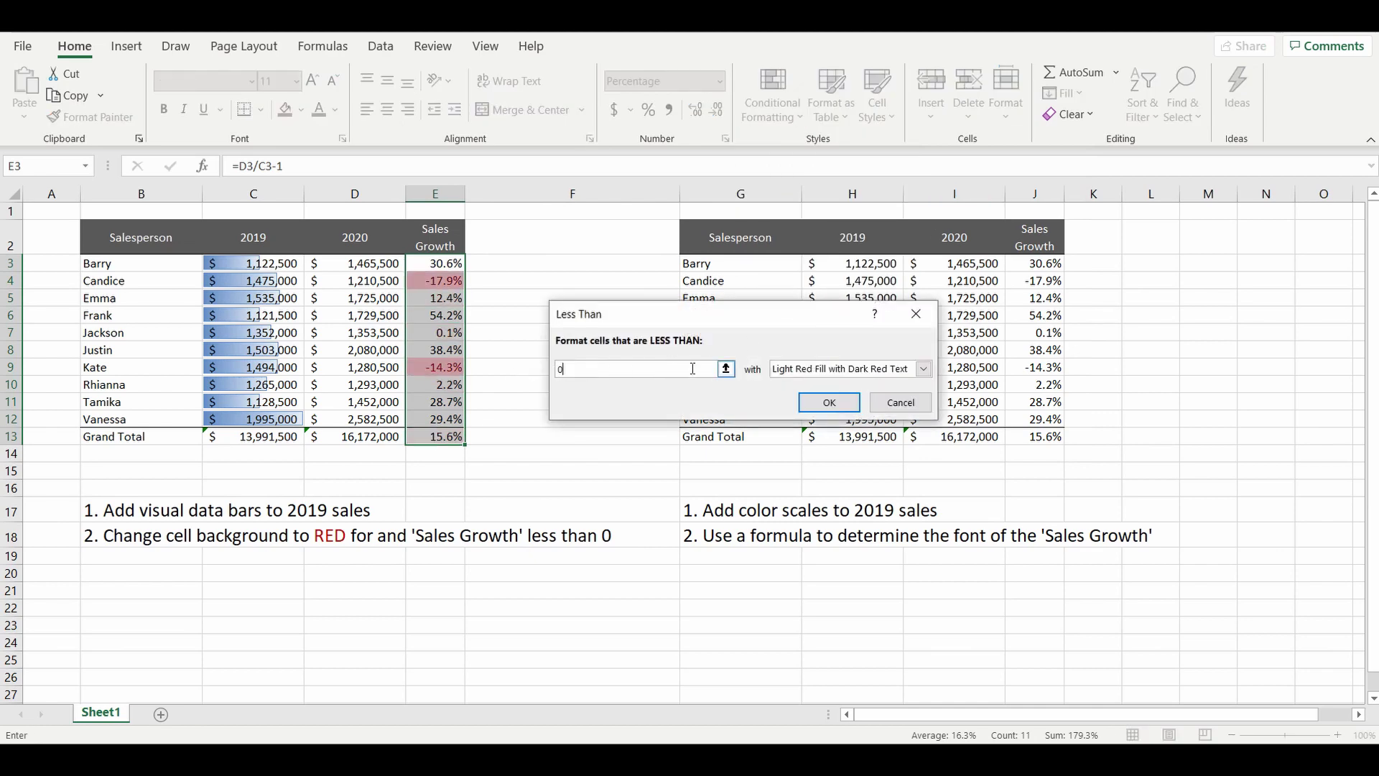
{"action": "left_click", "coordinate": [923, 372]}
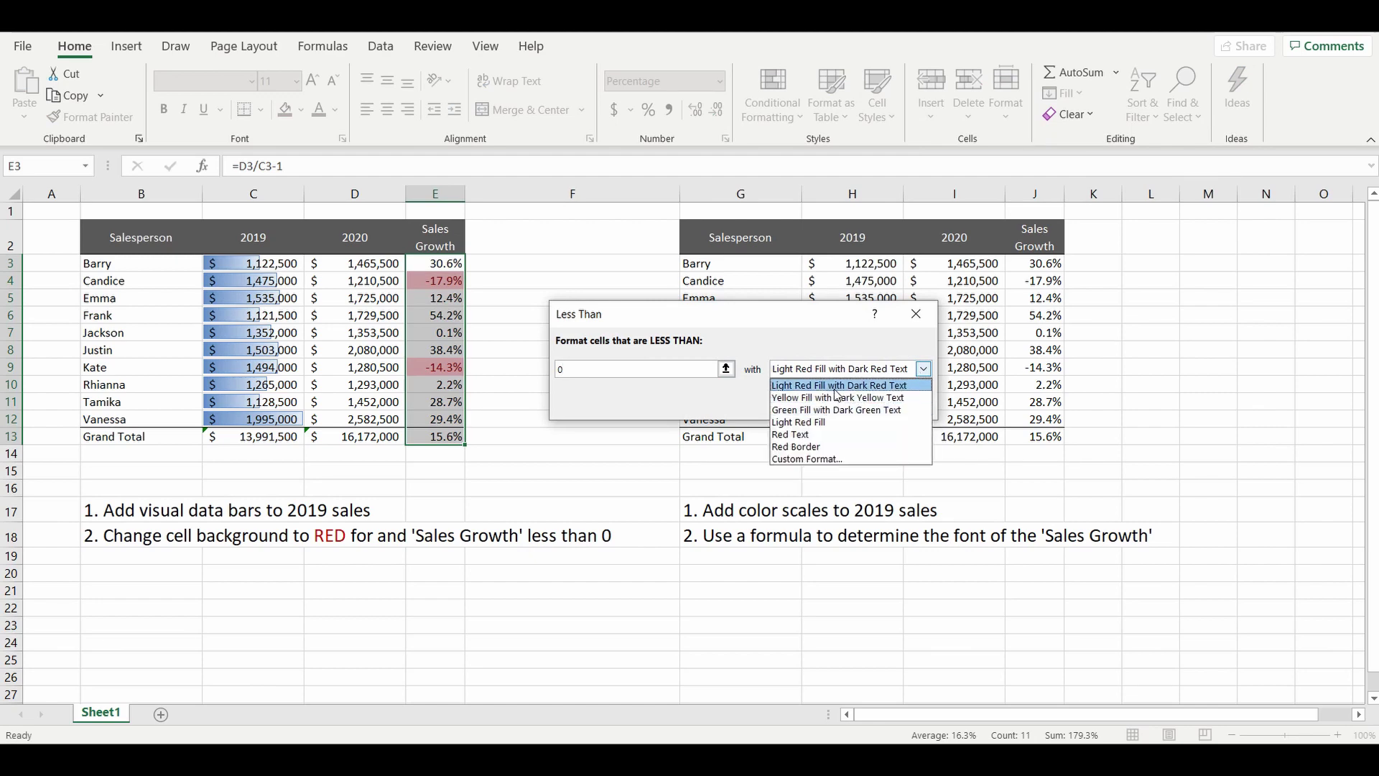
{"action": "left_click", "coordinate": [924, 369]}
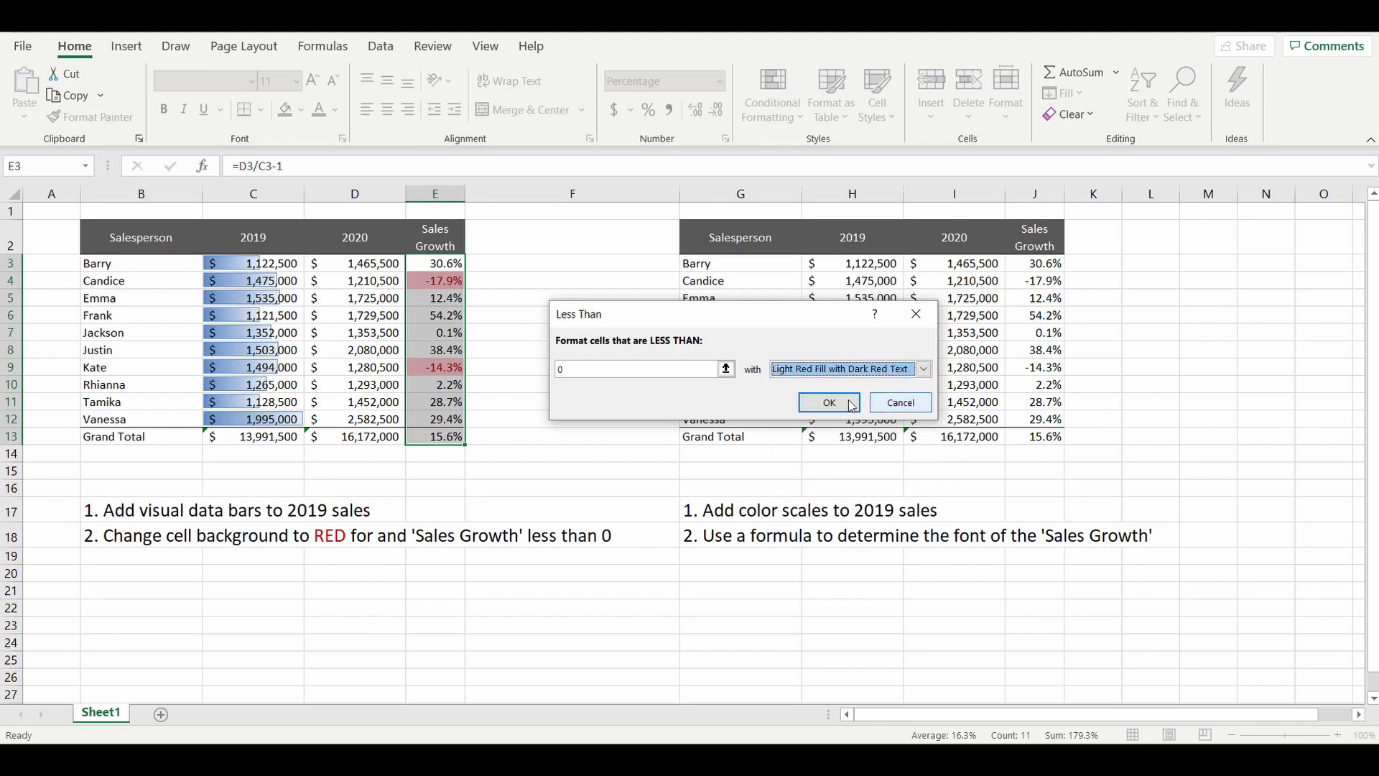
{"action": "left_click", "coordinate": [830, 403]}
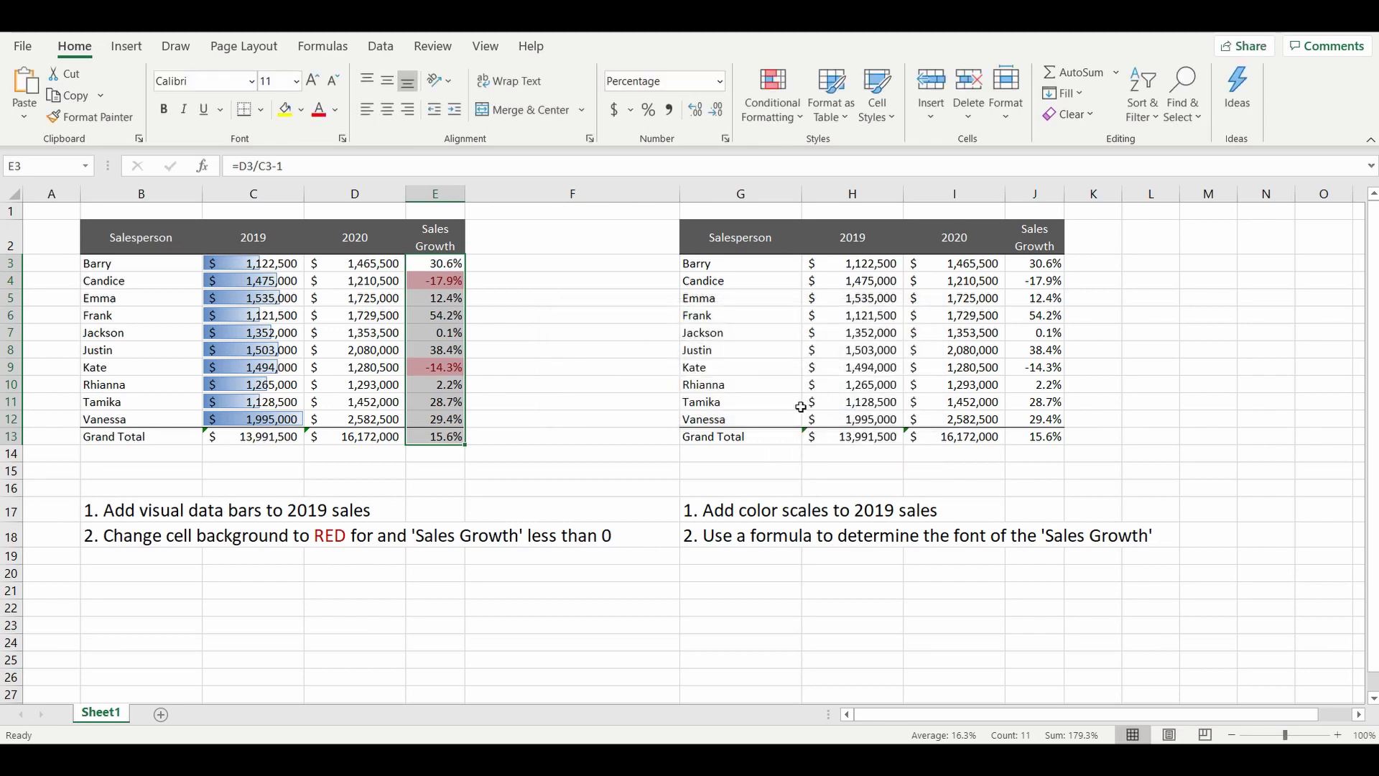
{"action": "left_click", "coordinate": [579, 384]}
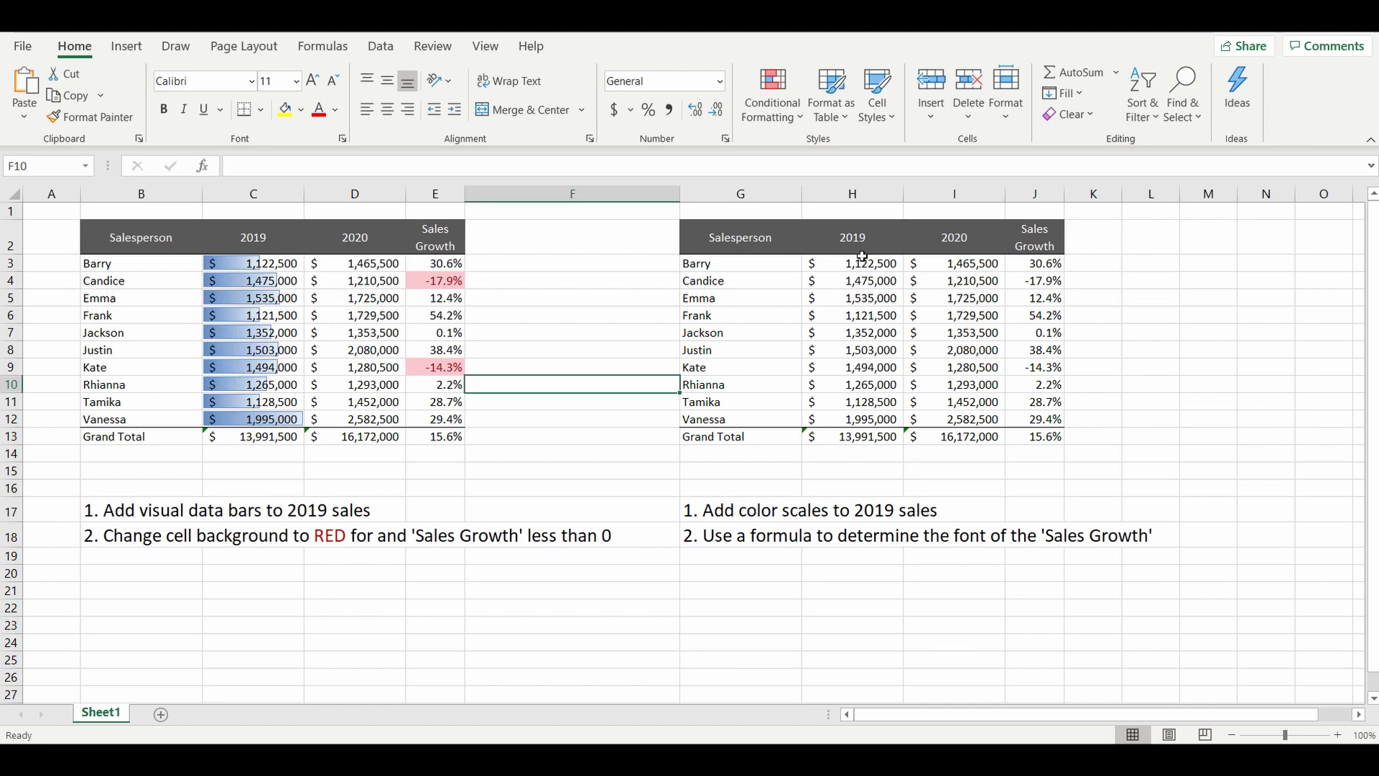
Apply the Green-White color scale to the right table's 2019 sales, H3:H12.
{"action": "left_click_drag", "start_coordinate": [862, 263], "coordinate": [855, 417]}
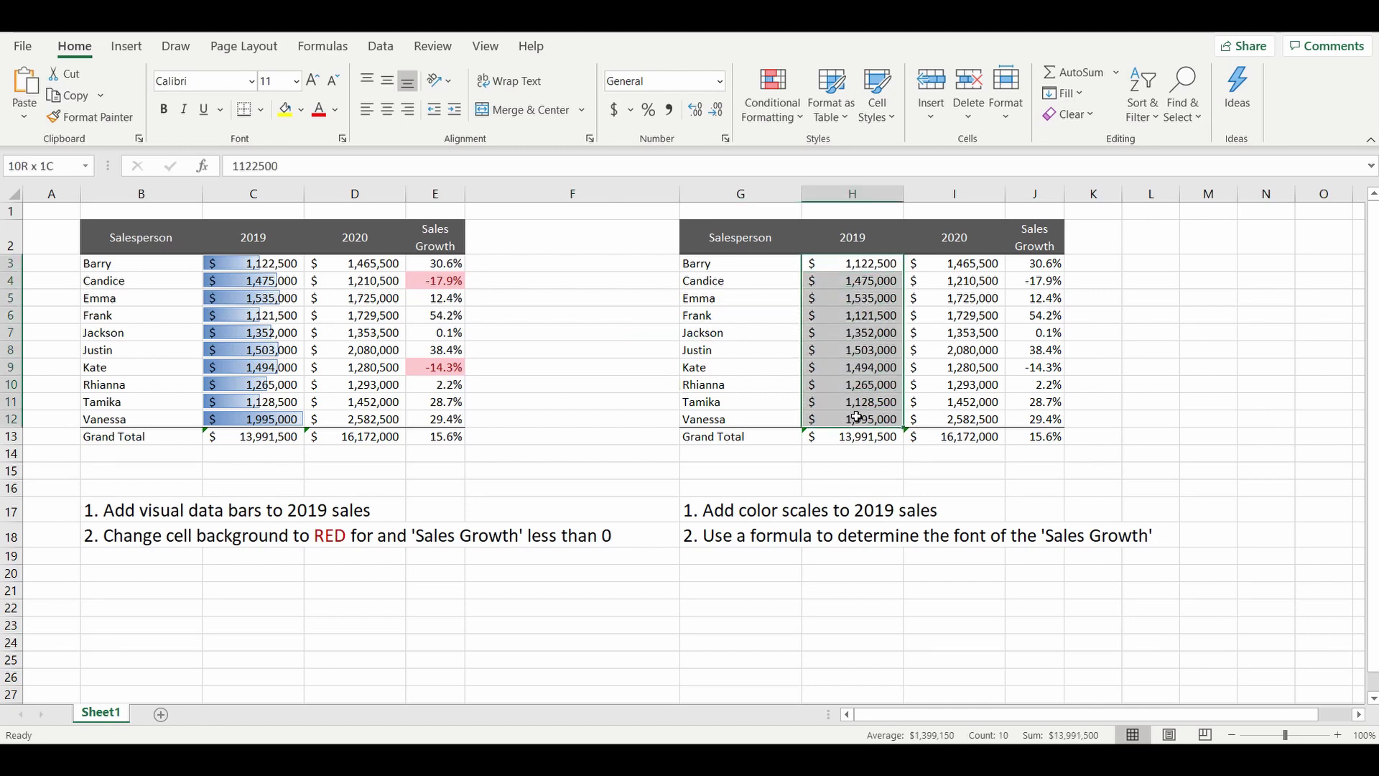
{"action": "left_click", "coordinate": [778, 114]}
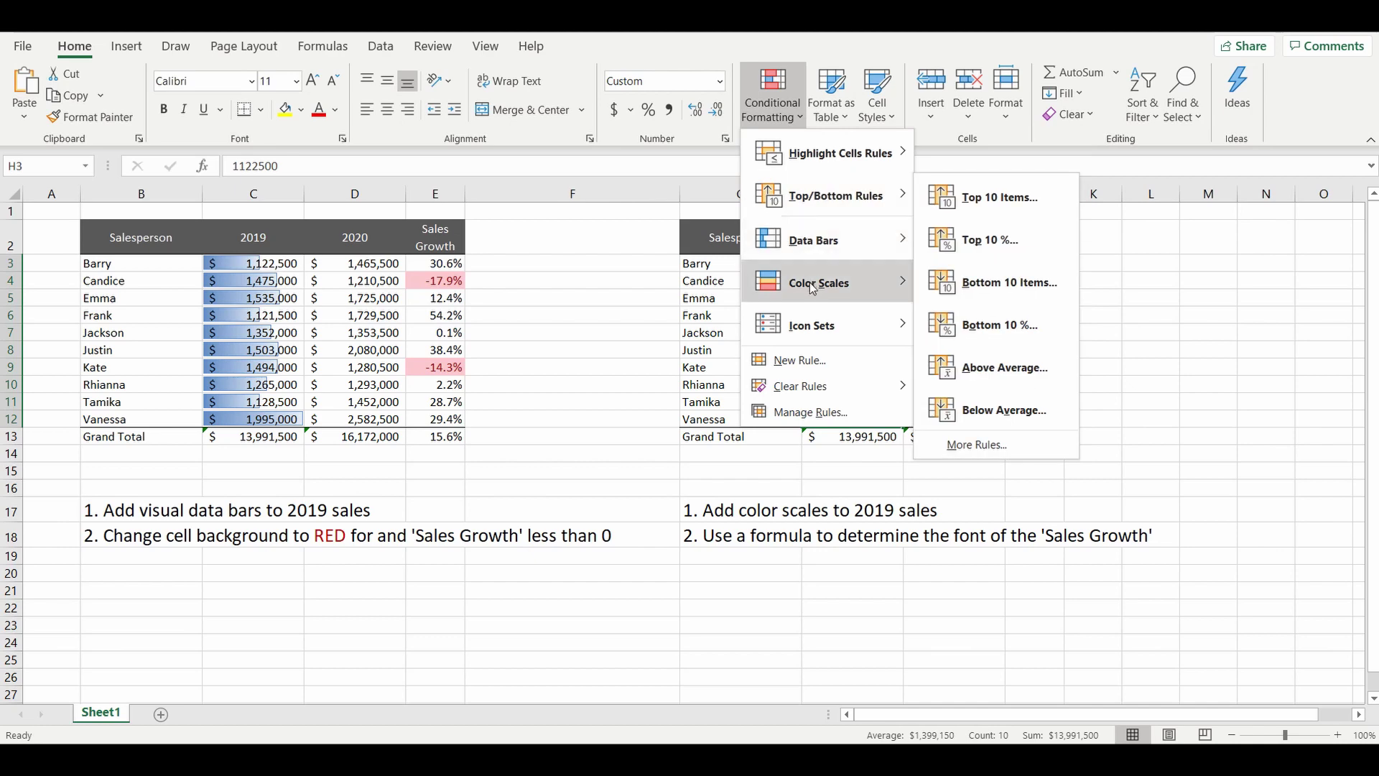
{"action": "mouse_move", "coordinate": [810, 283]}
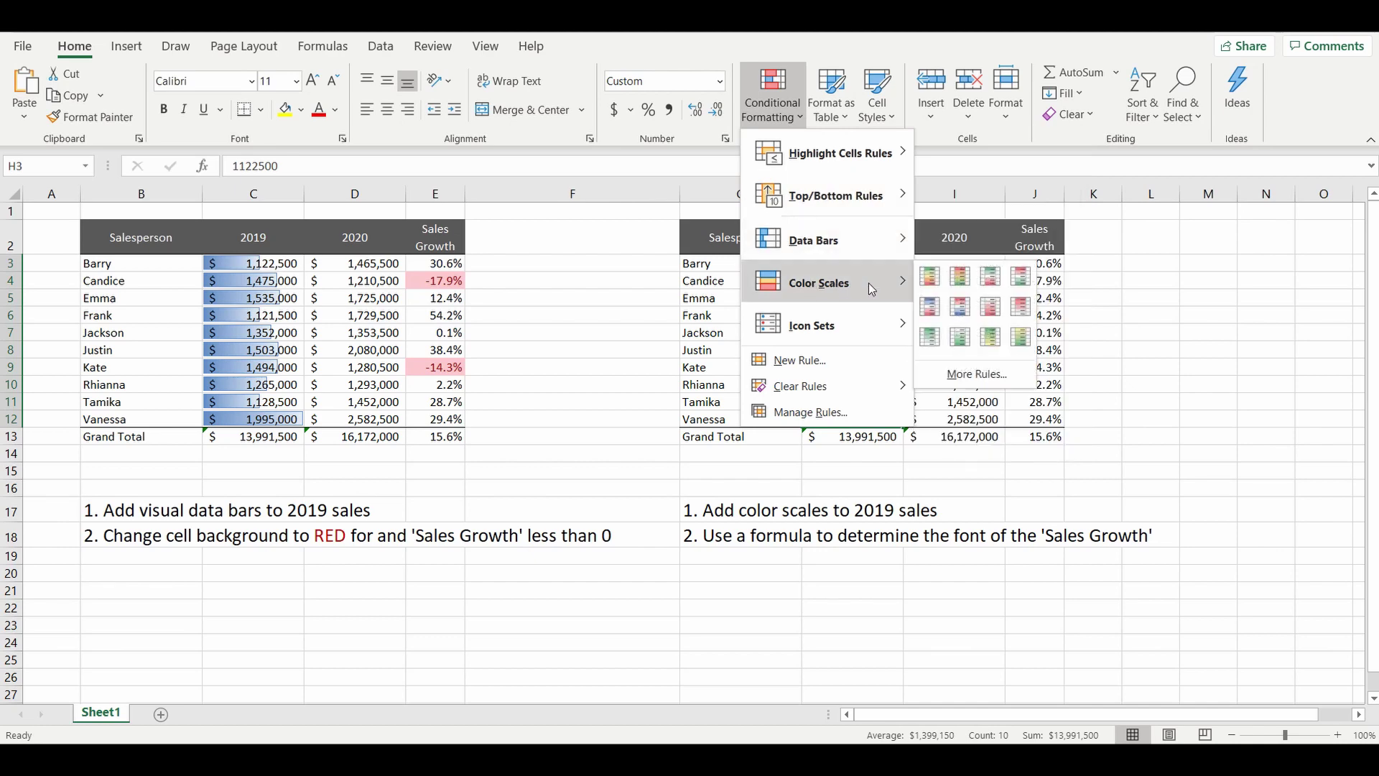
{"action": "left_click", "coordinate": [932, 335]}
{"action": "left_click", "coordinate": [1105, 315]}
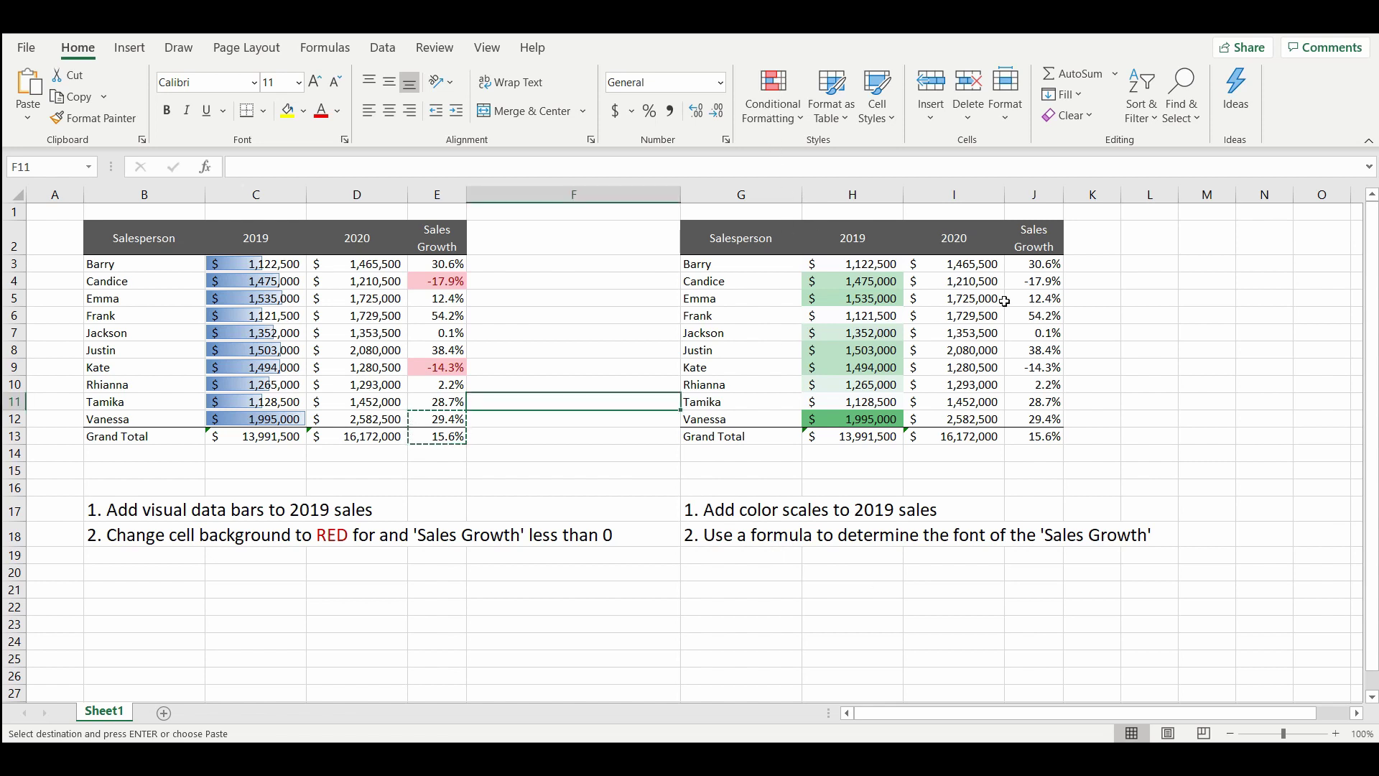
Select Sales Growth J3:J12 and start a new formula-based conditional formatting rule.
{"action": "left_click_drag", "start_coordinate": [1034, 264], "coordinate": [1034, 426]}
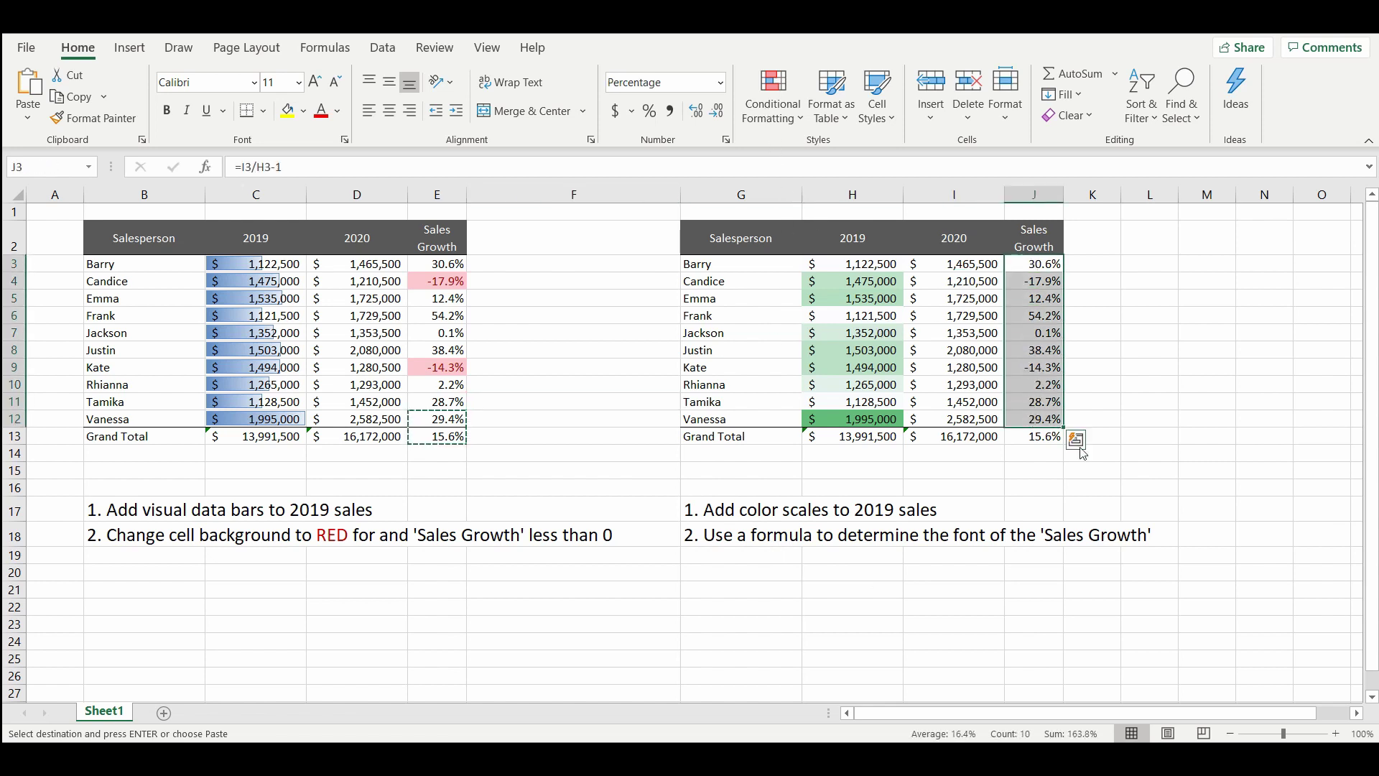
{"action": "left_click", "coordinate": [779, 120]}
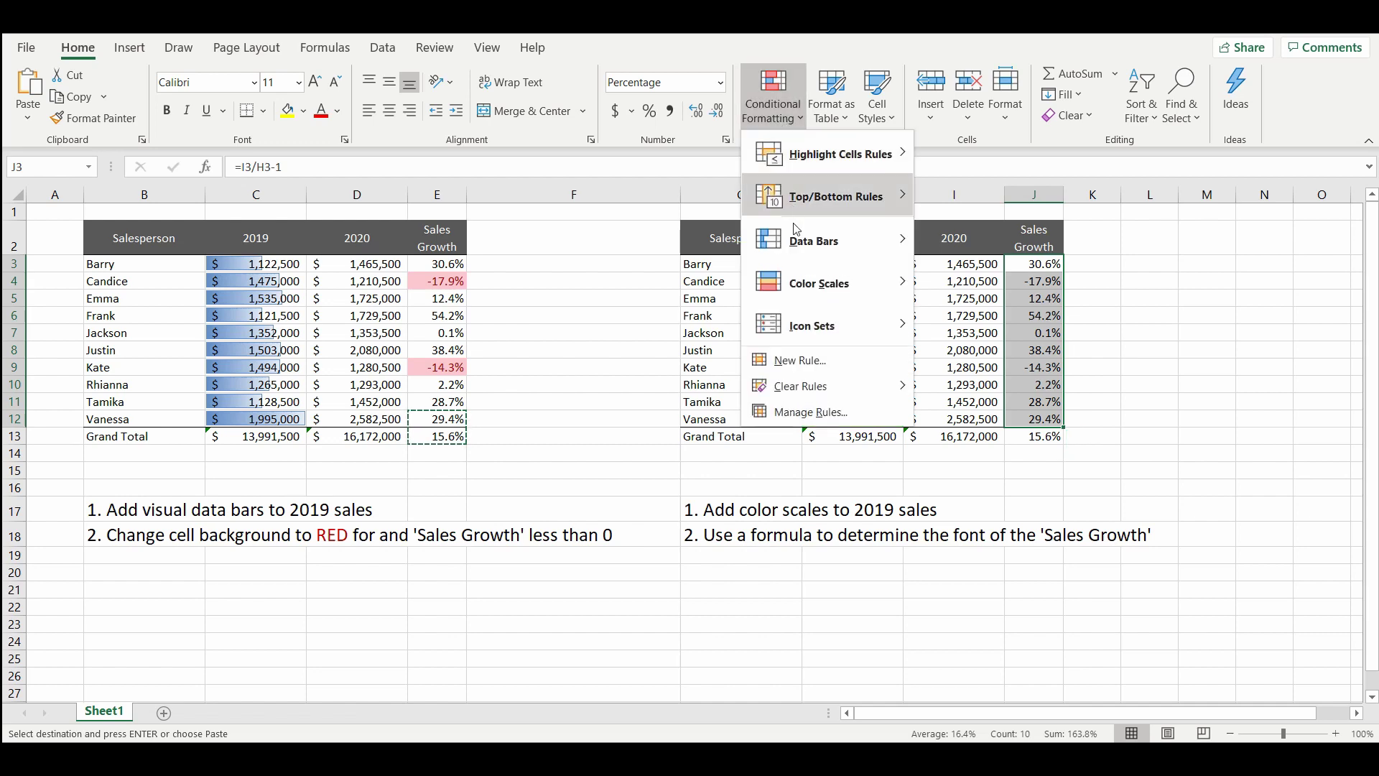
{"action": "left_click", "coordinate": [797, 361]}
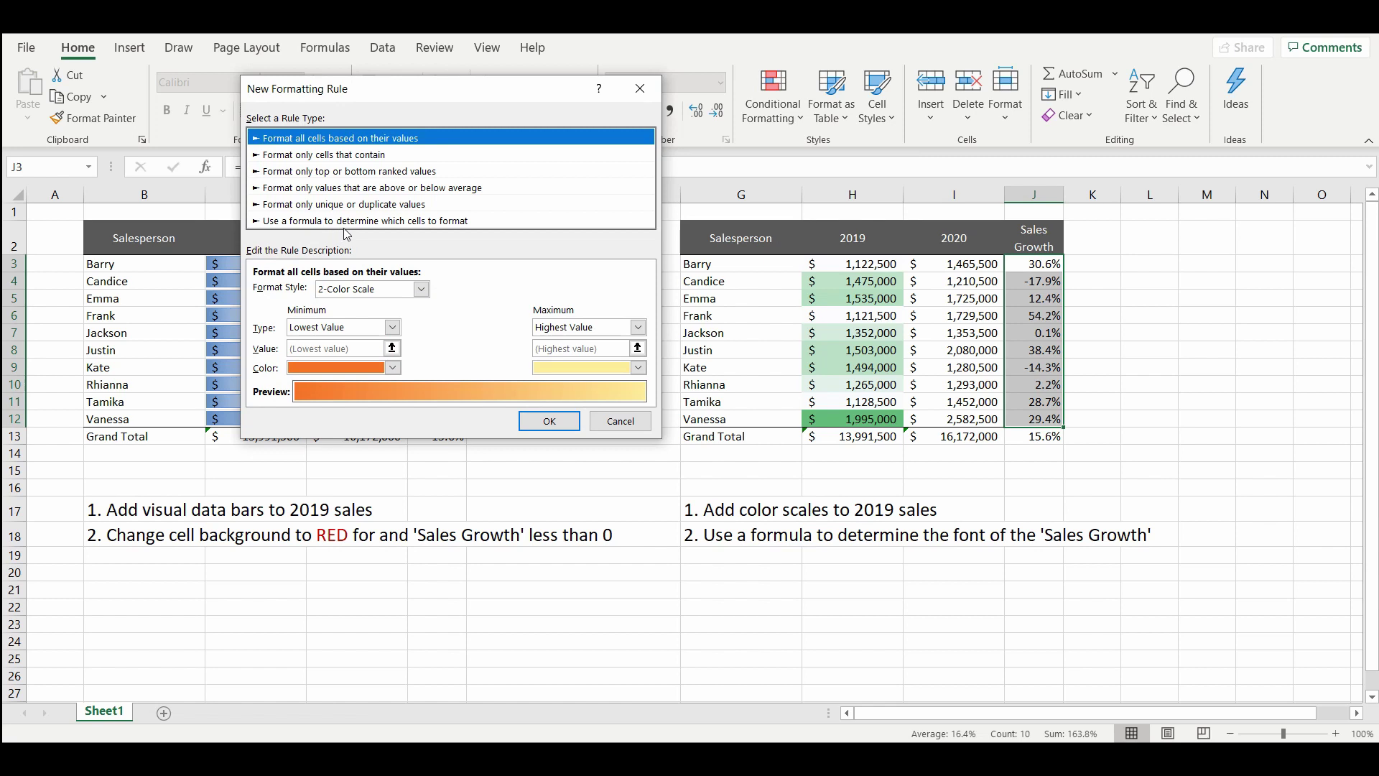
{"action": "left_click", "coordinate": [420, 223]}
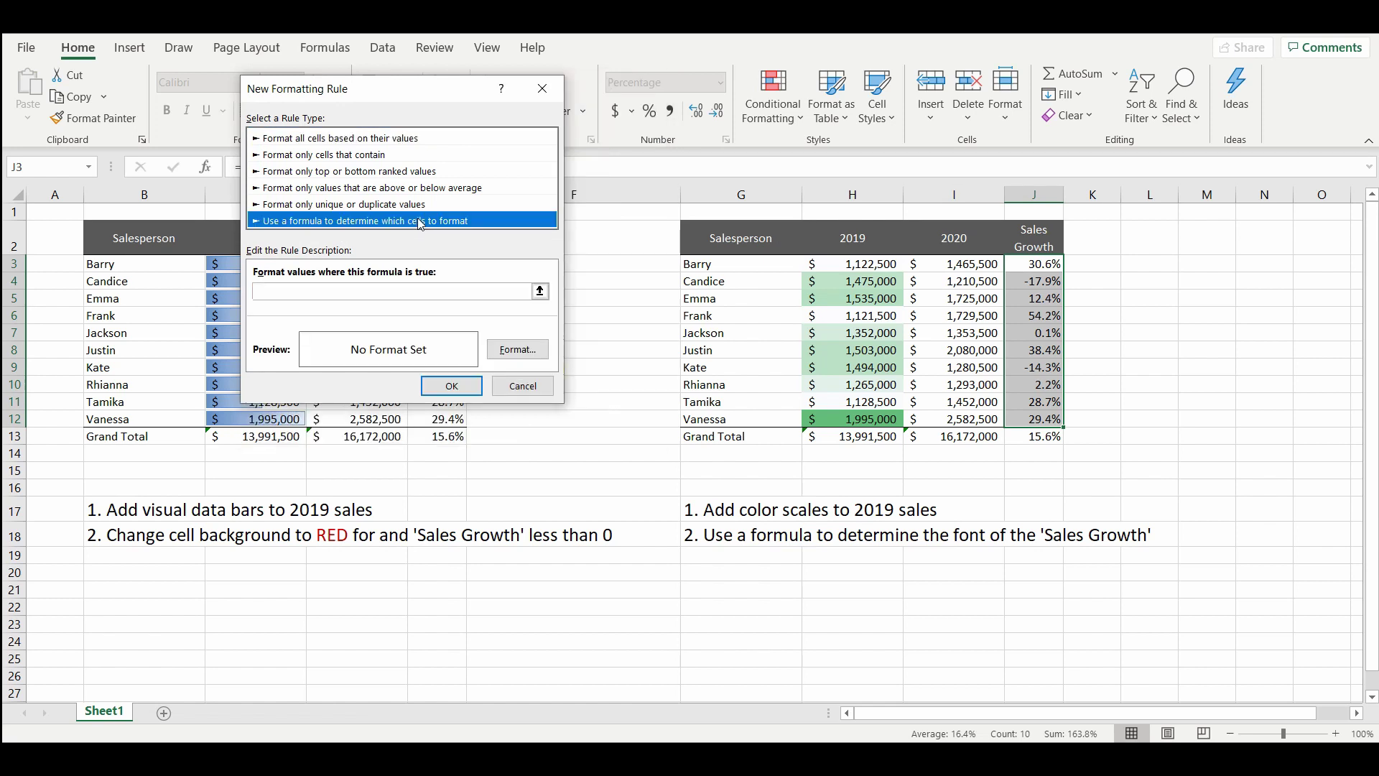
Enter the rule formula =J3<$J$13, comparing each growth value to the Grand Total.
{"action": "left_click", "coordinate": [362, 289]}
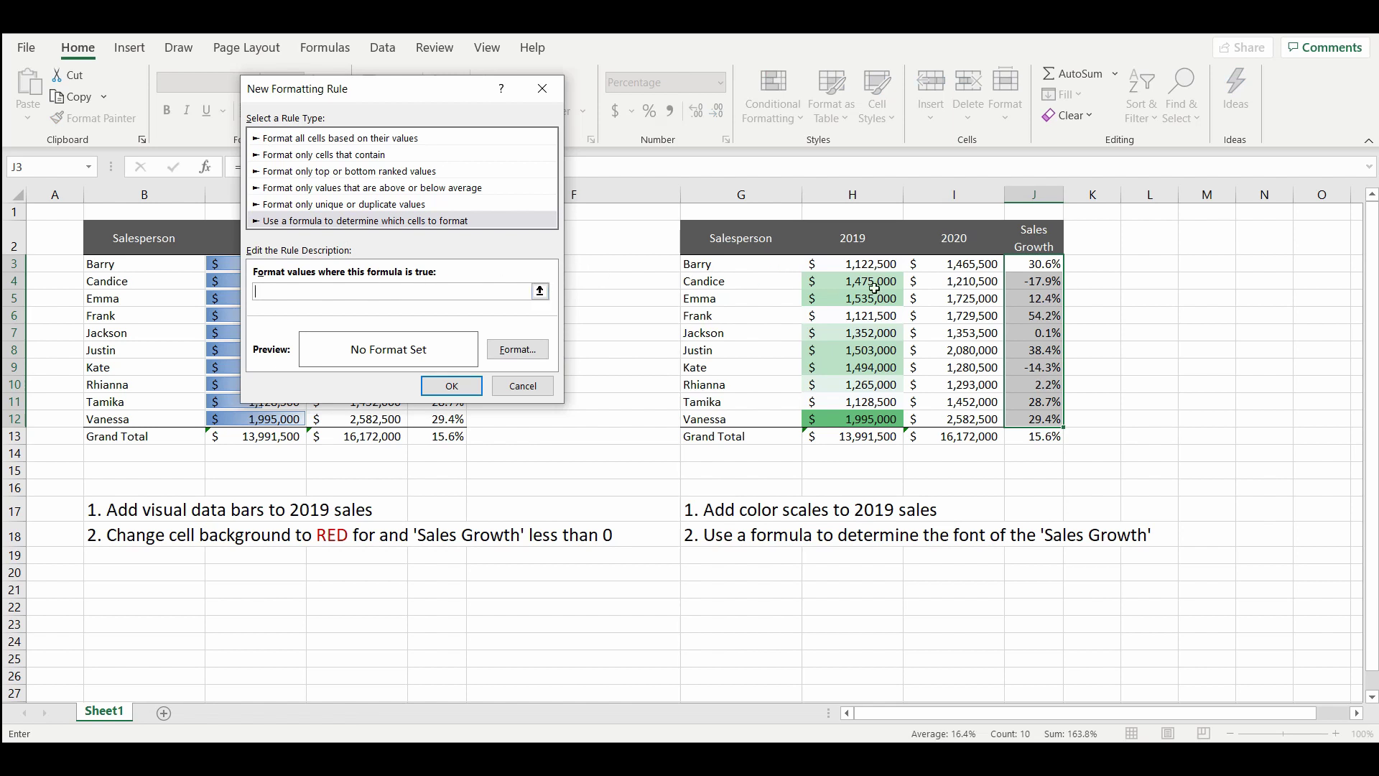
{"action": "left_click", "coordinate": [1025, 264]}
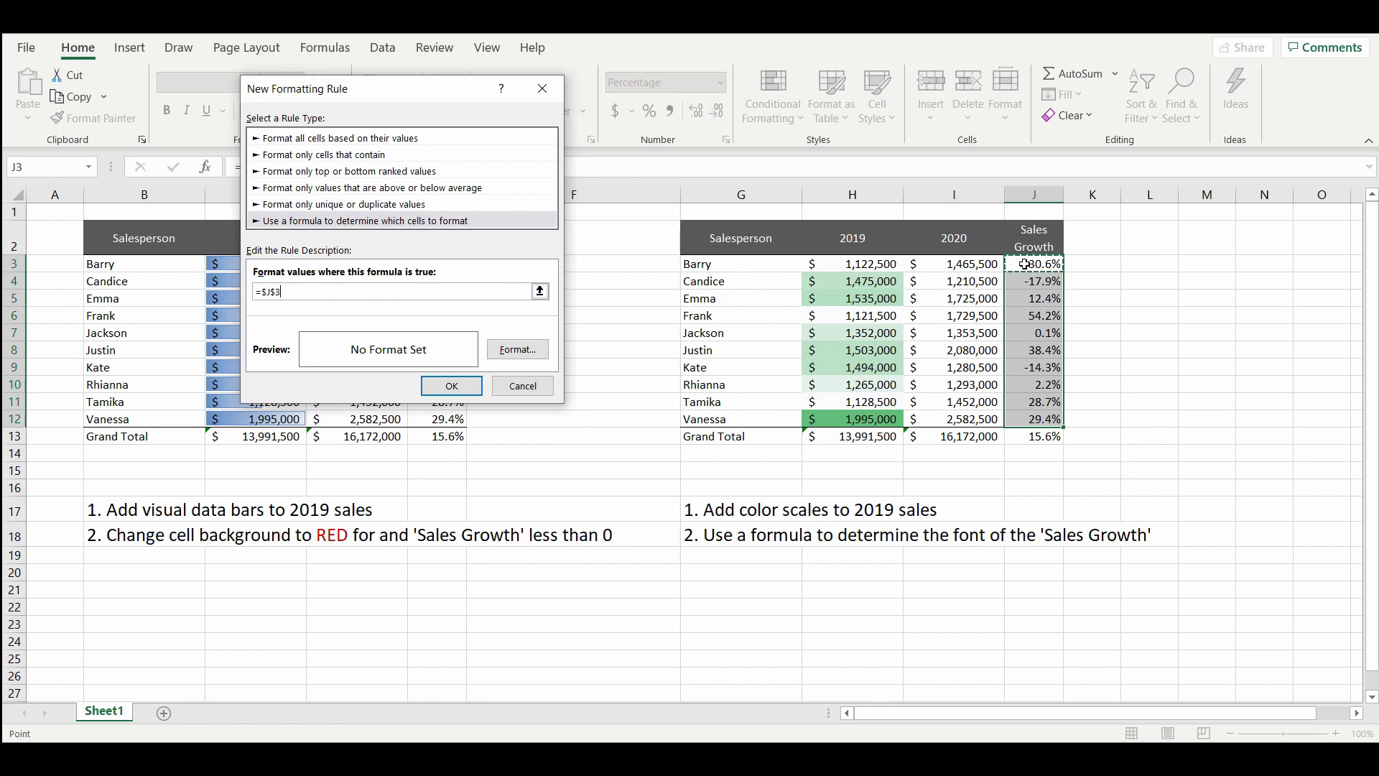
{"action": "left_click", "coordinate": [264, 291]}
{"action": "key", "text": "BackSpace"}
{"action": "left_click", "coordinate": [271, 291]}
{"action": "key", "text": "BackSpace"}
{"action": "left_click", "coordinate": [1020, 437]}
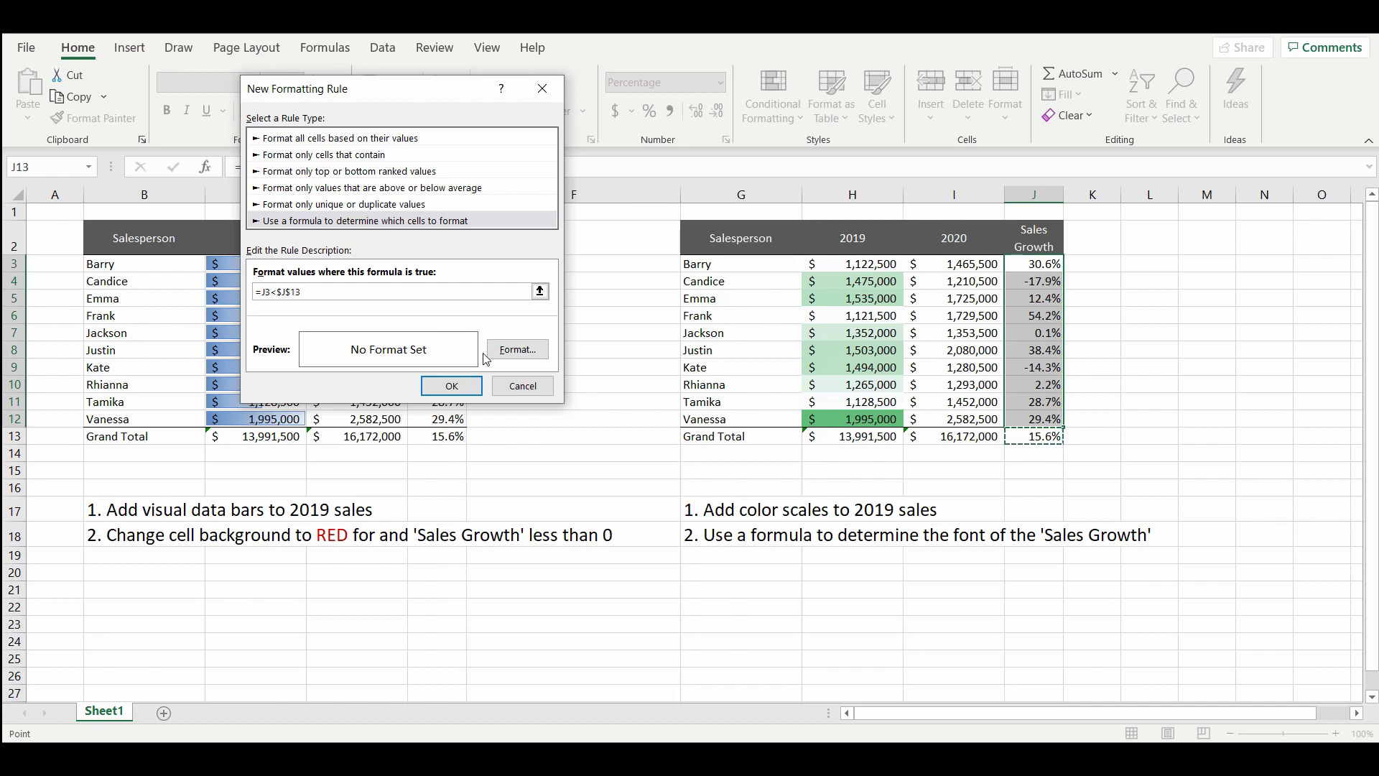
Give the formula rule a dark red font color and apply it to J3:J12.
{"action": "left_click", "coordinate": [507, 351]}
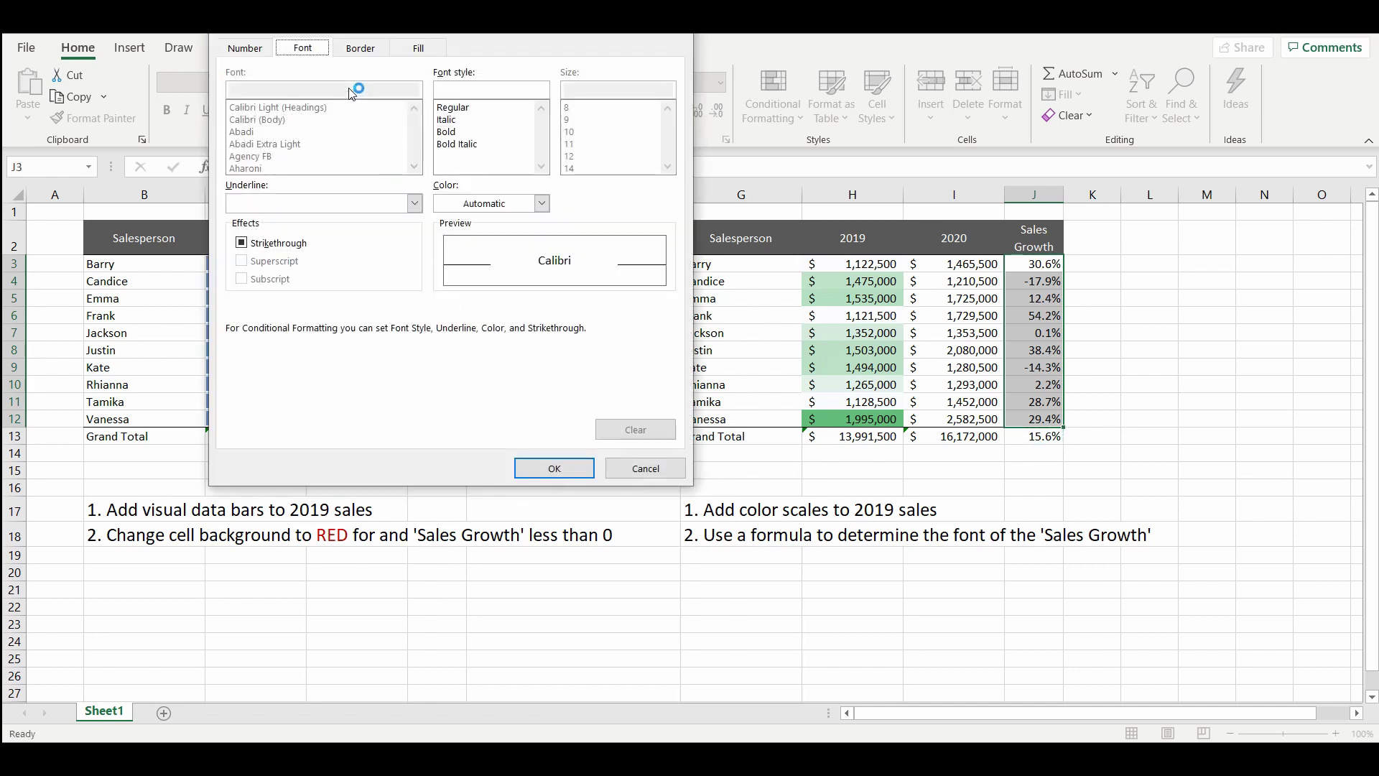
{"action": "left_click", "coordinate": [542, 204]}
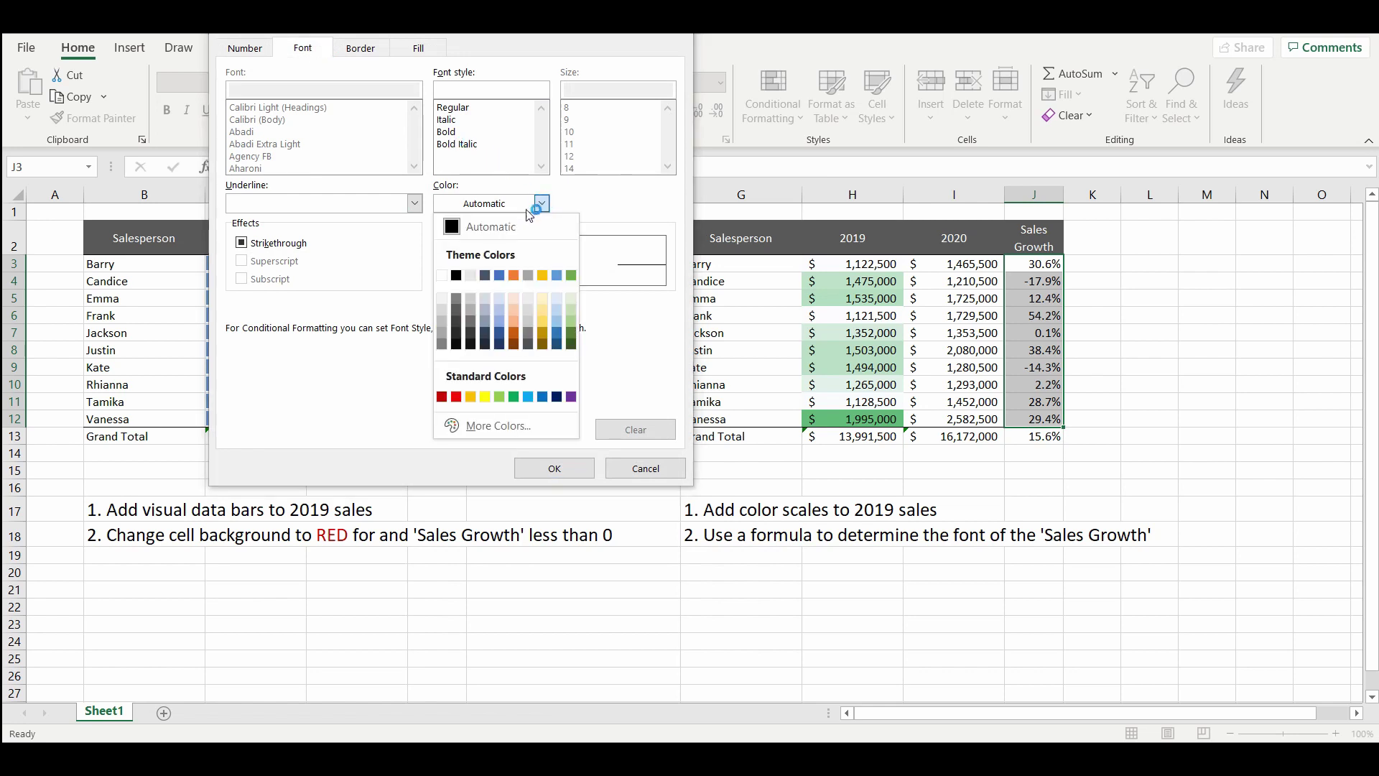
{"action": "left_click", "coordinate": [443, 396]}
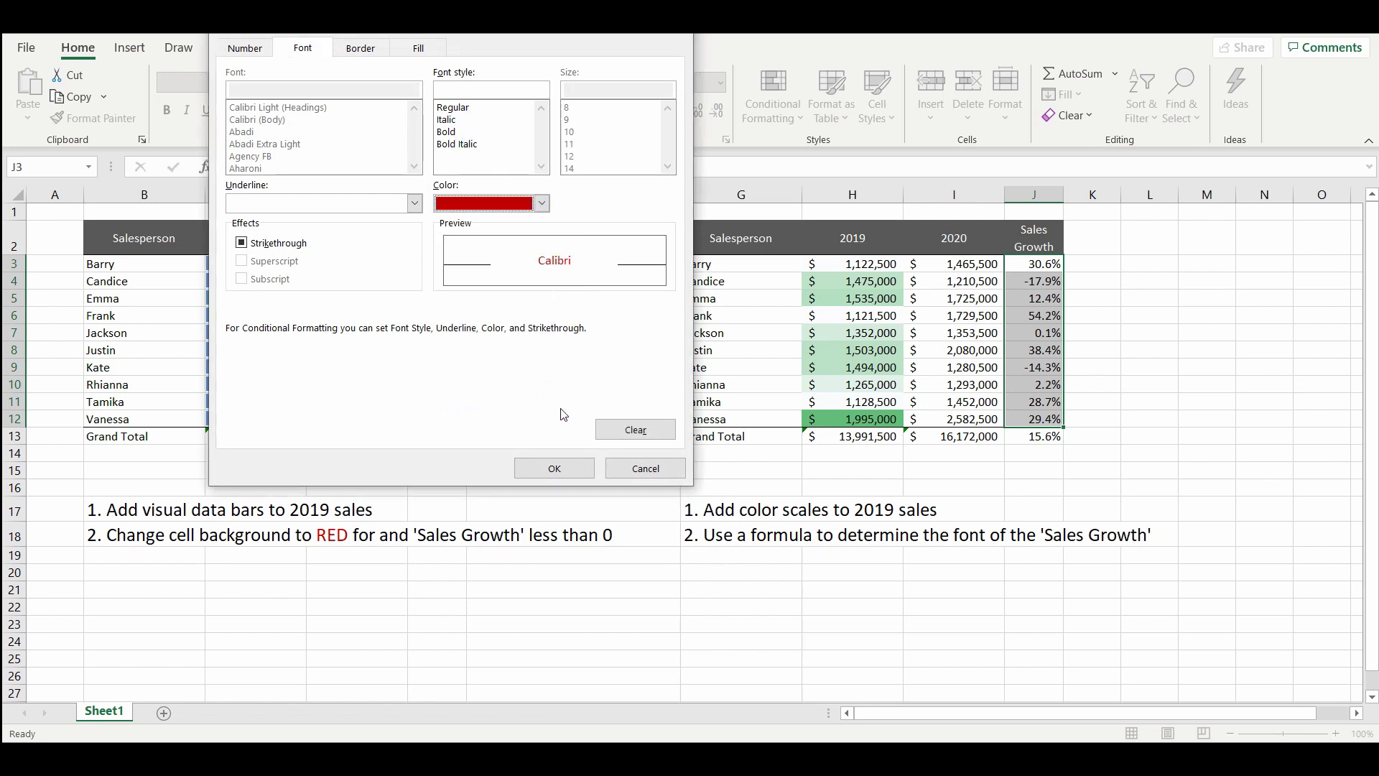
{"action": "left_click", "coordinate": [564, 467]}
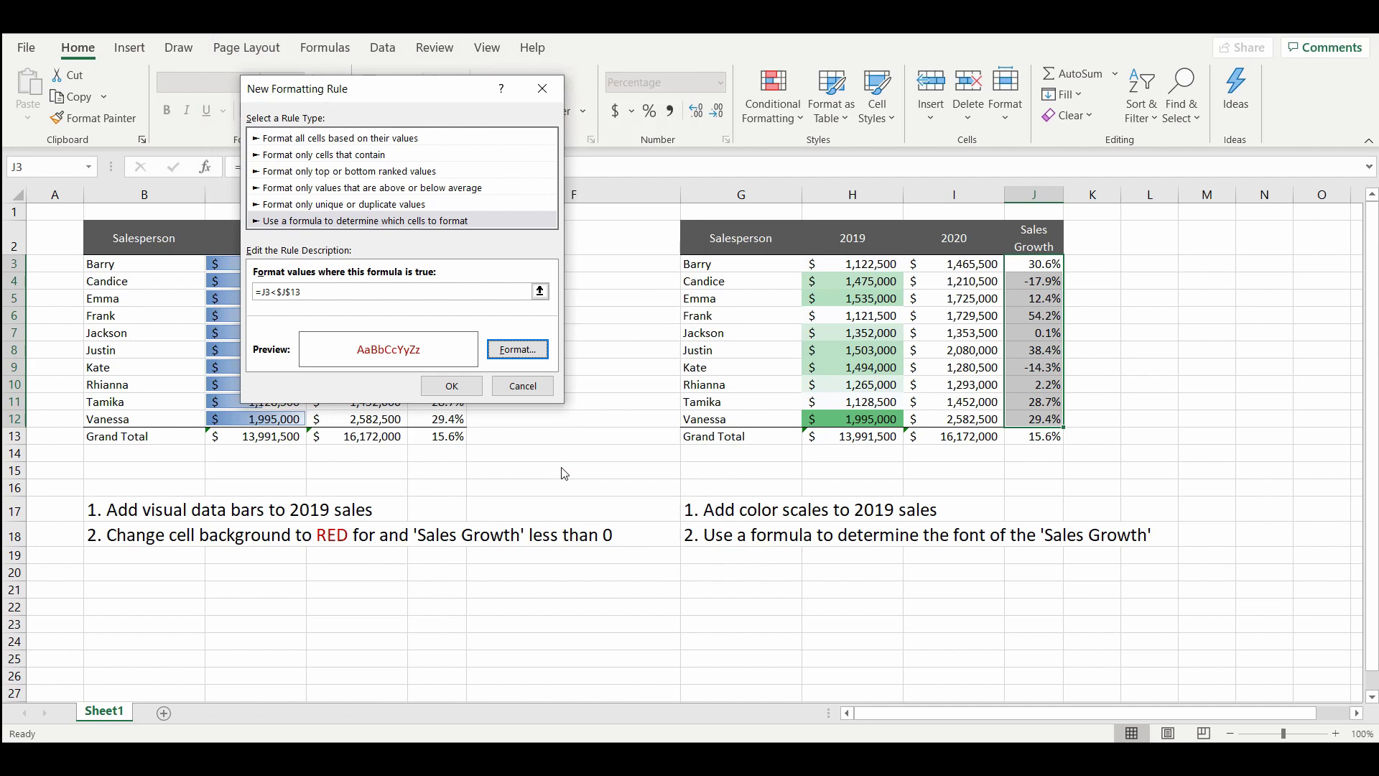
{"action": "left_click", "coordinate": [452, 388]}
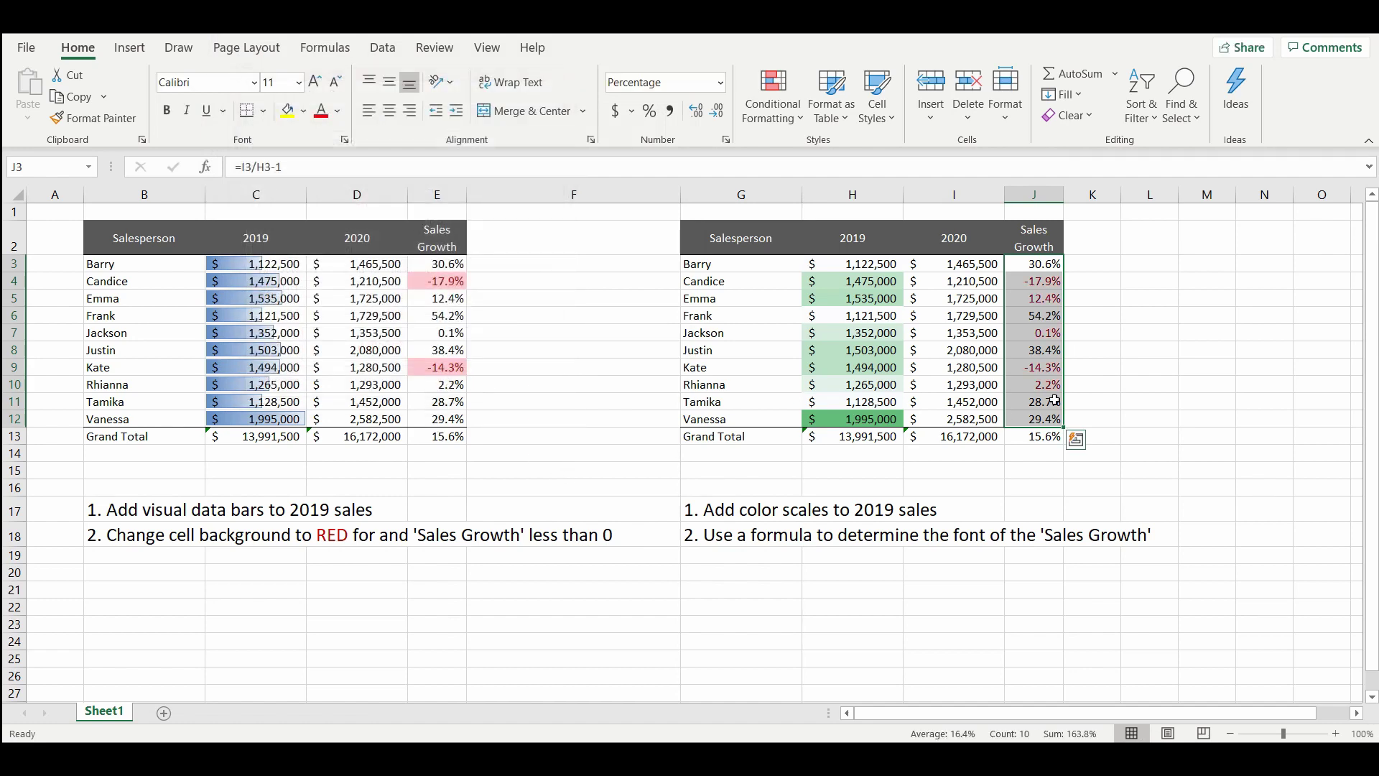
{"action": "left_click", "coordinate": [1141, 367]}
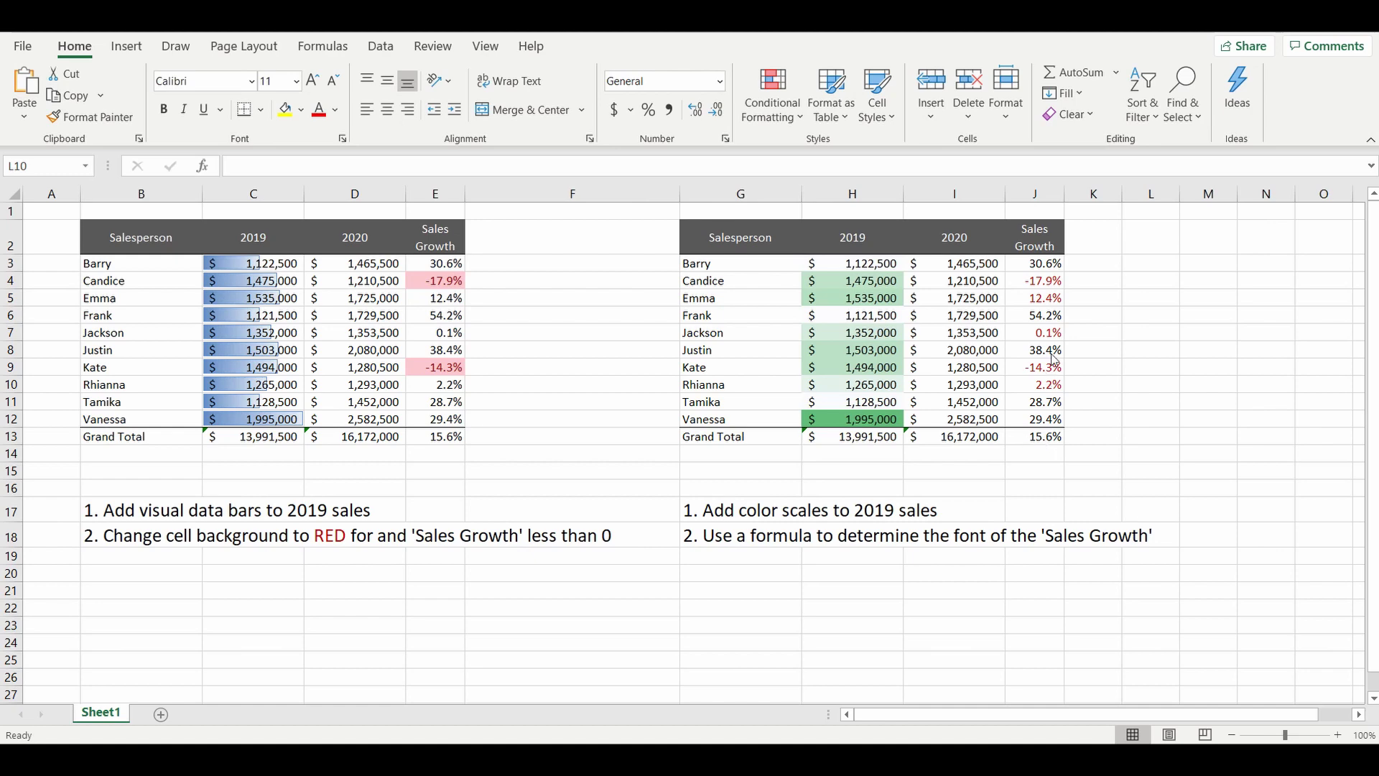
{"action": "left_click", "coordinate": [1035, 438]}
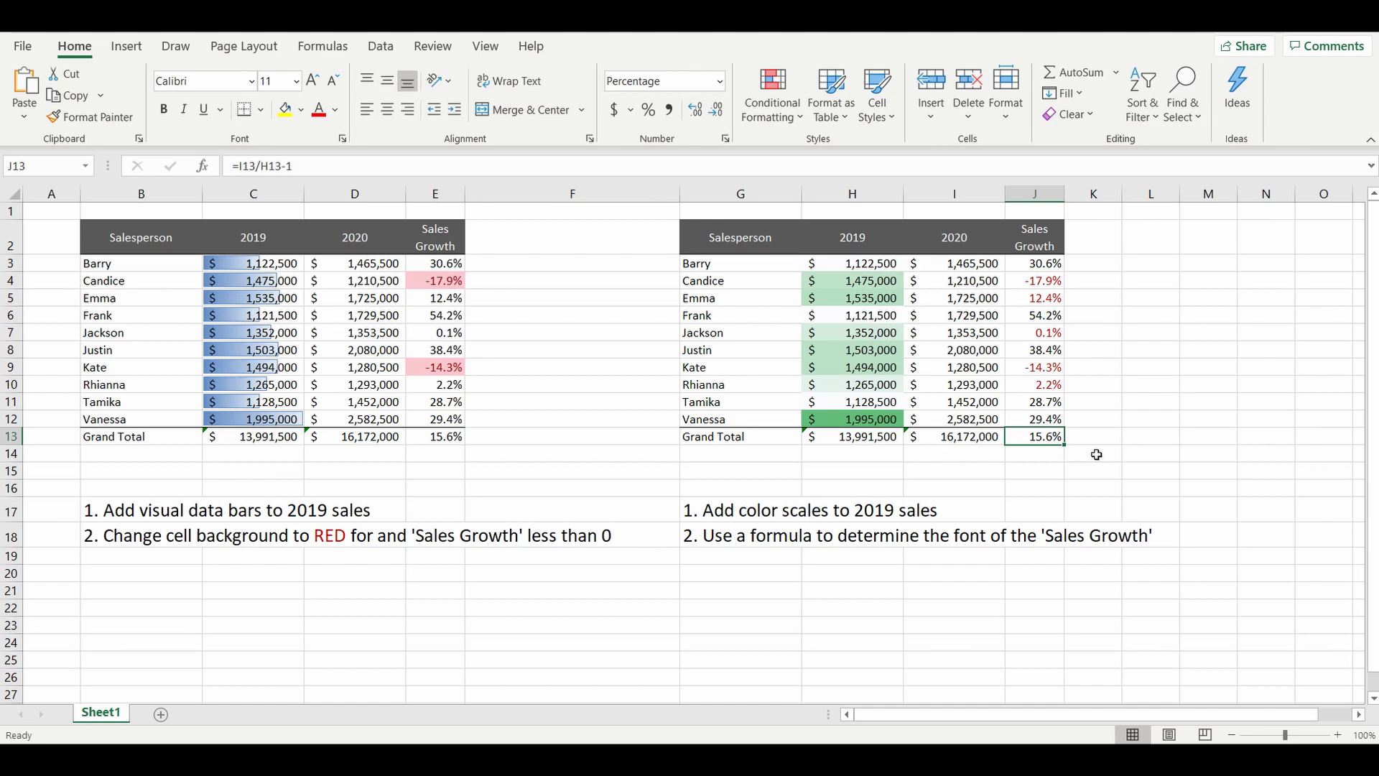
Enter 40 in the Grand Total growth cell J13 to test the rule.
{"action": "type", "text": "40"}
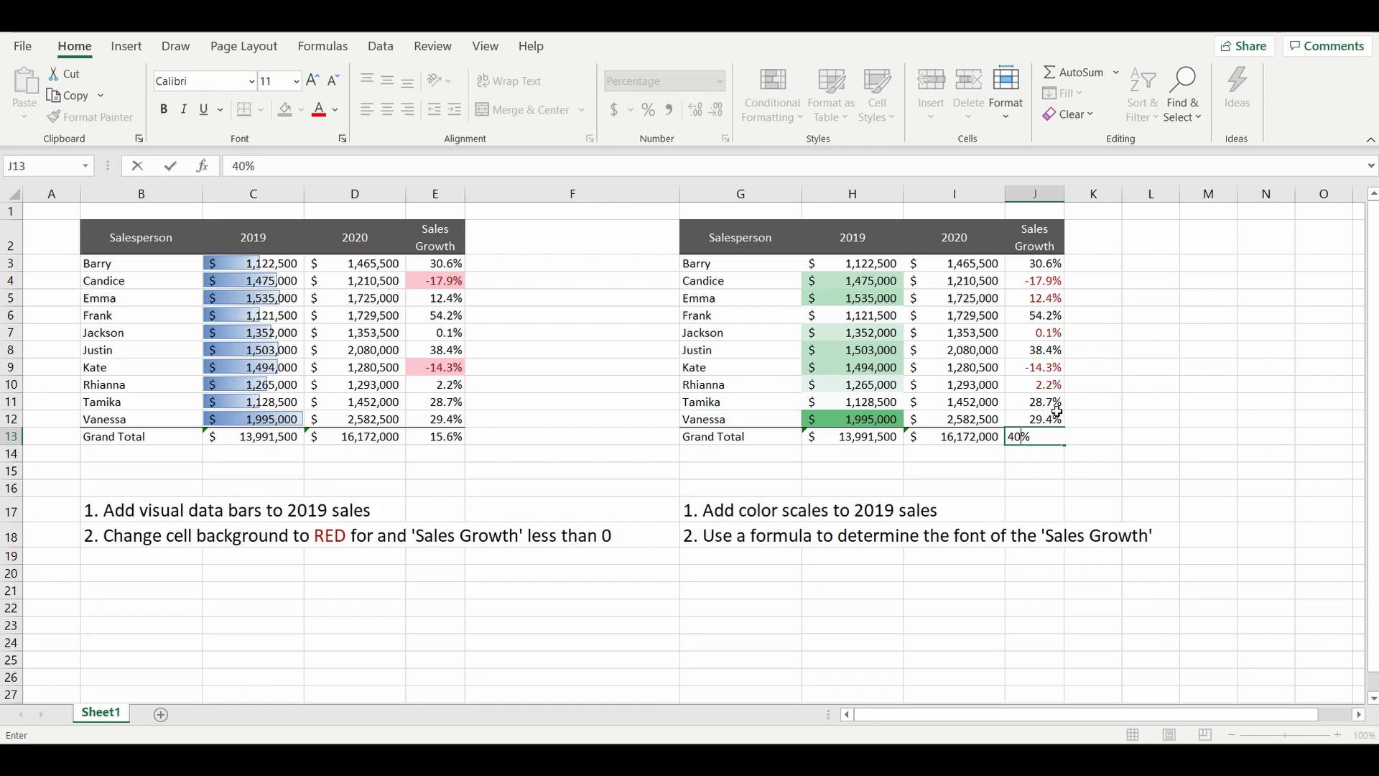
{"action": "key", "text": "Return"}
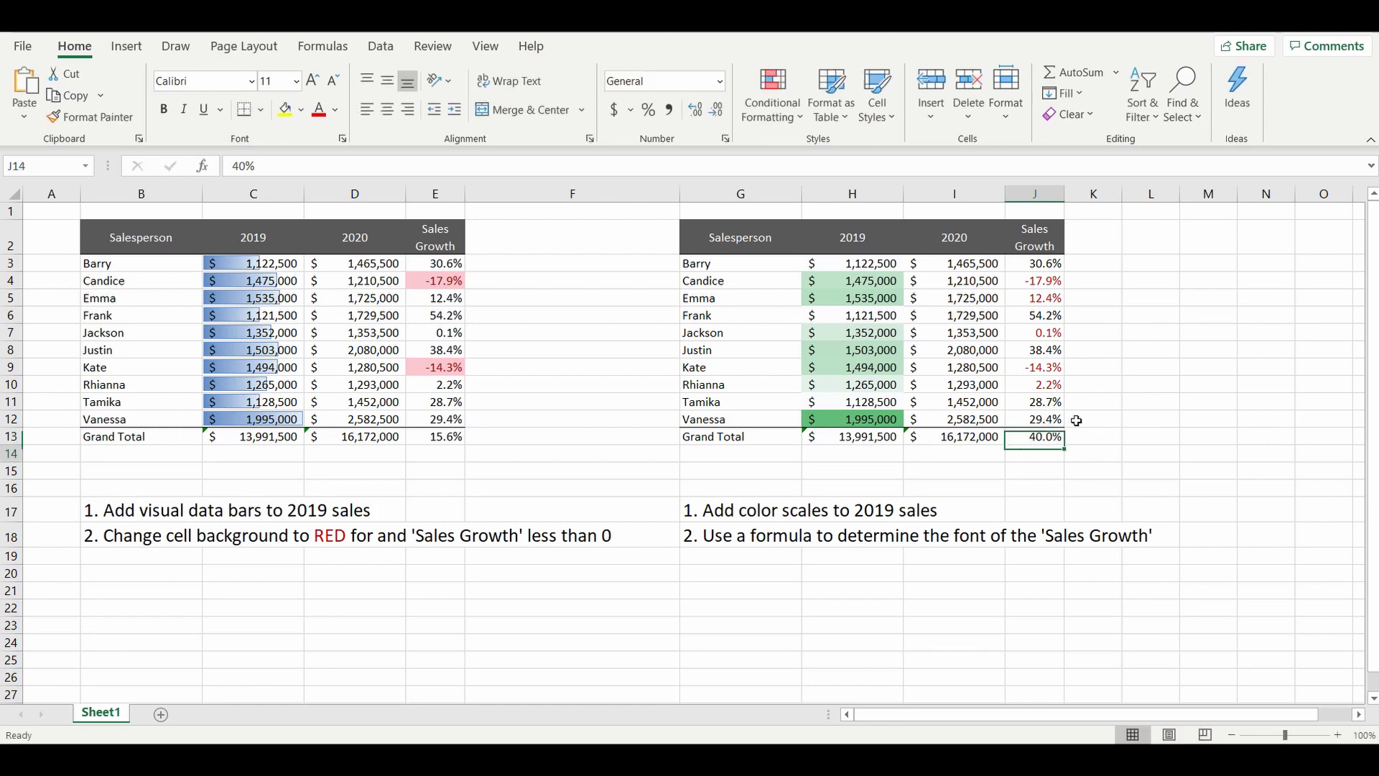